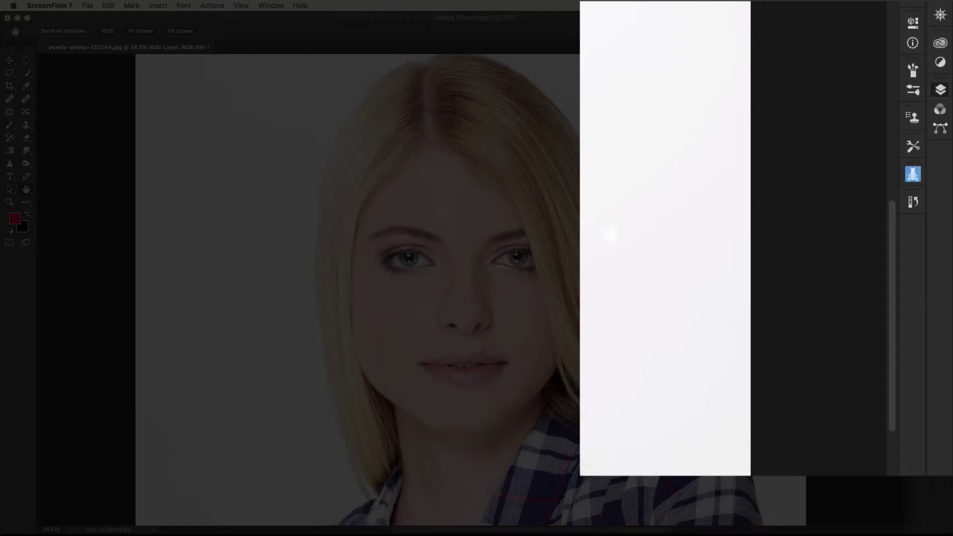
Create an empty layer group, Group 1, above Edit Layer in the Layers panel.
{"action": "left_click", "coordinate": [940, 90]}
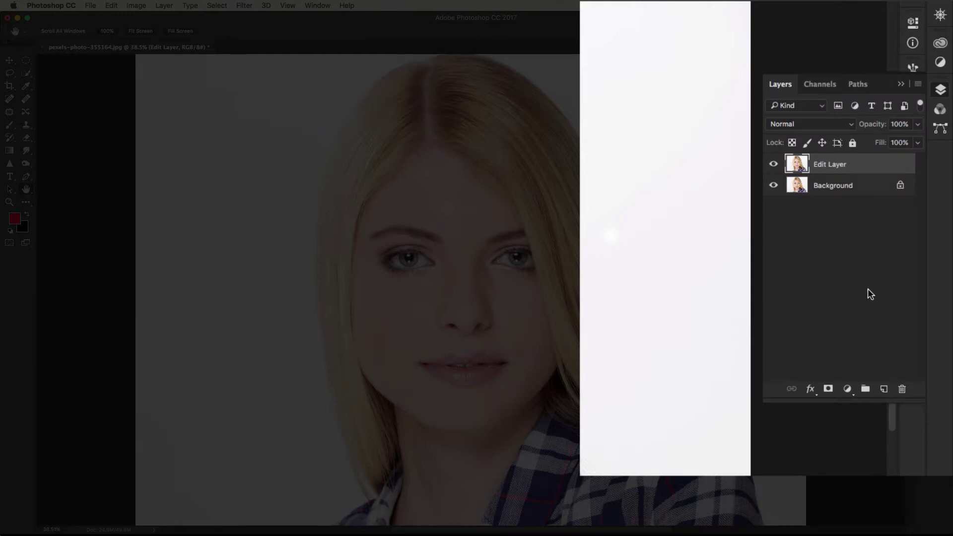
{"action": "left_click", "coordinate": [865, 390]}
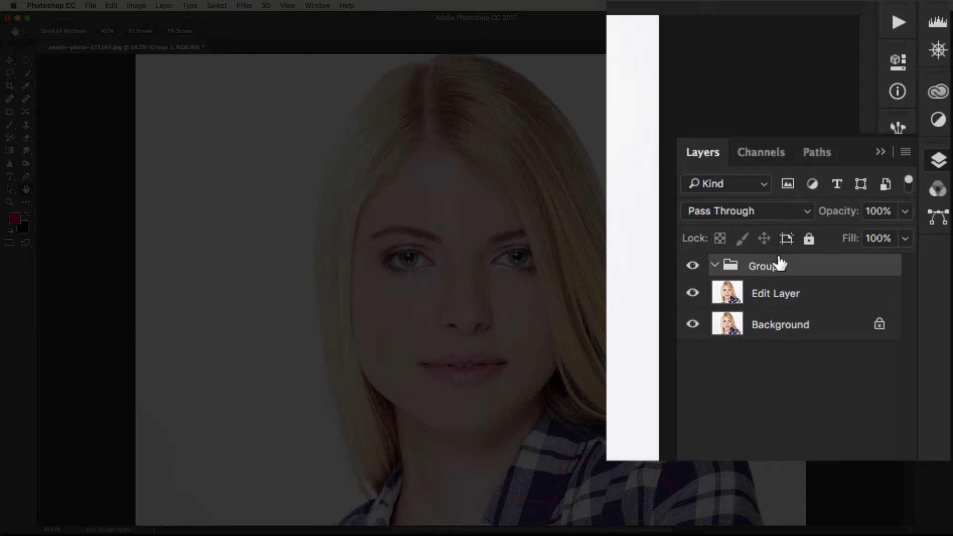
Add a Curves adjustment layer, Curves 1, from the Adjustments panel.
{"action": "left_click", "coordinate": [939, 119]}
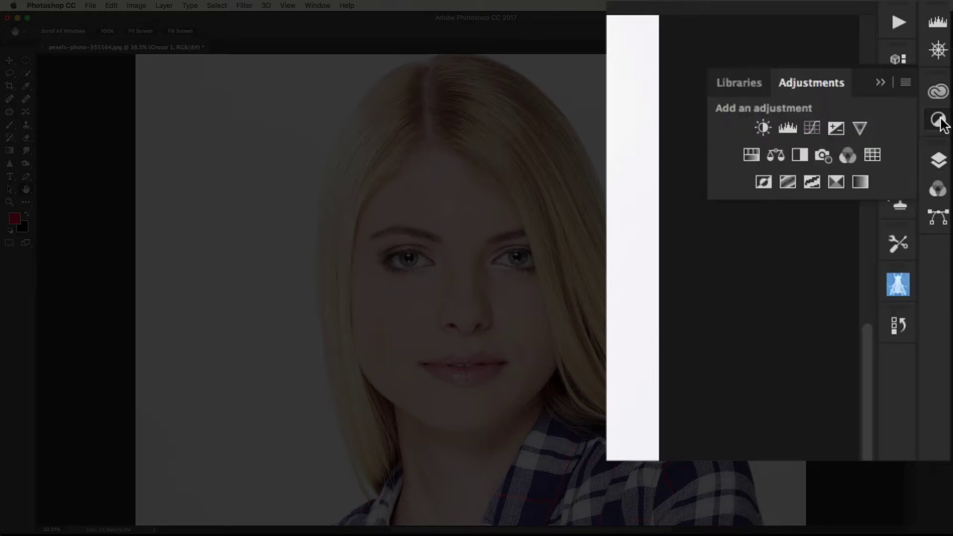
{"action": "left_click", "coordinate": [812, 129]}
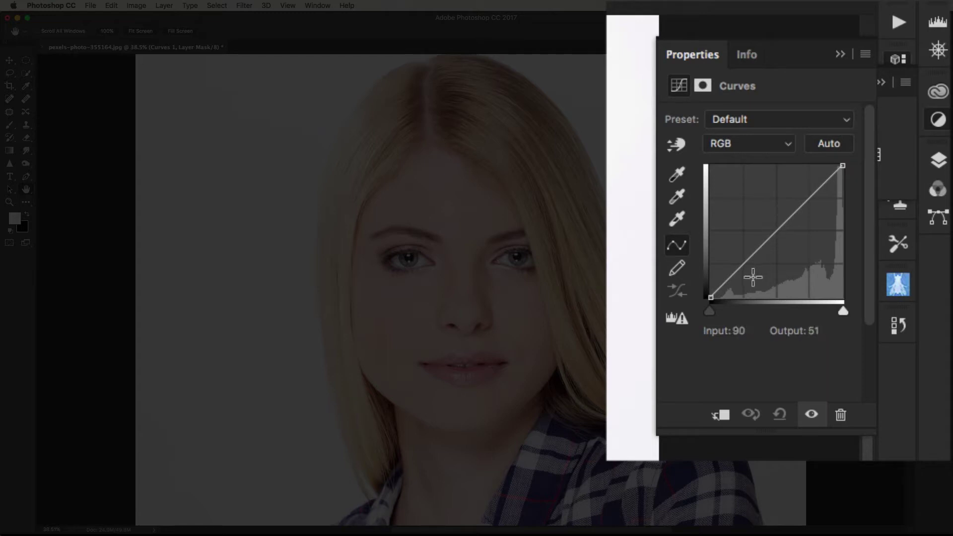
Raise the black endpoint to output 39, lower white to 222, and push a low point to 31/216.
{"action": "left_click", "coordinate": [710, 298]}
{"action": "left_click_drag", "start_coordinate": [711, 298], "coordinate": [705, 284]}
{"action": "left_click_drag", "start_coordinate": [706, 247], "coordinate": [704, 243]}
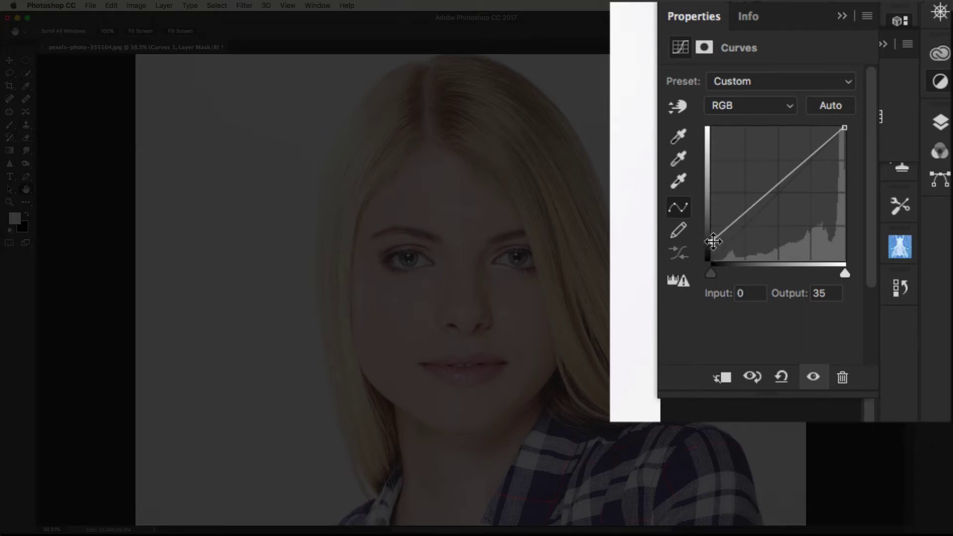
{"action": "left_click_drag", "start_coordinate": [713, 243], "coordinate": [713, 241]}
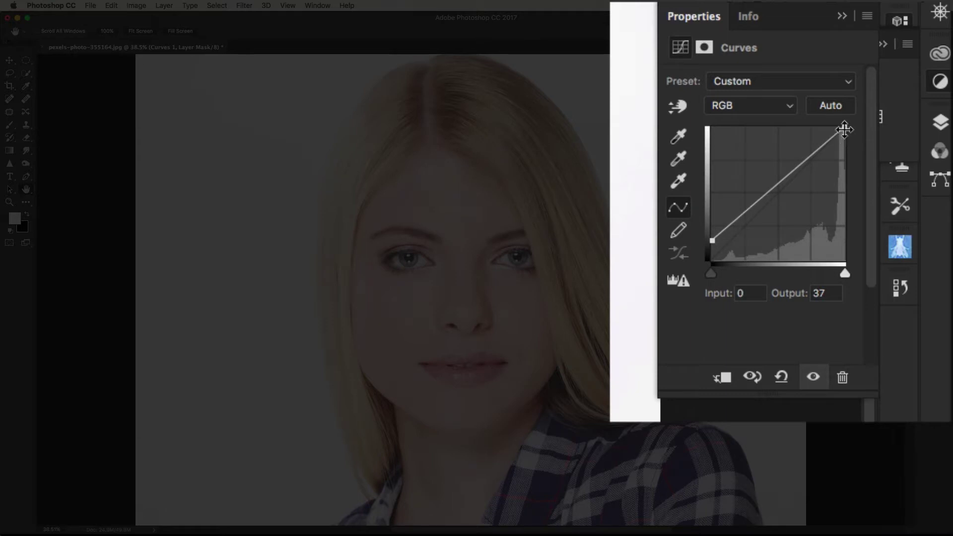
{"action": "mouse_move", "coordinate": [845, 129]}
{"action": "left_mouse_down"}
{"action": "mouse_move", "coordinate": [852, 152]}
{"action": "mouse_move", "coordinate": [851, 144]}
{"action": "left_mouse_up"}
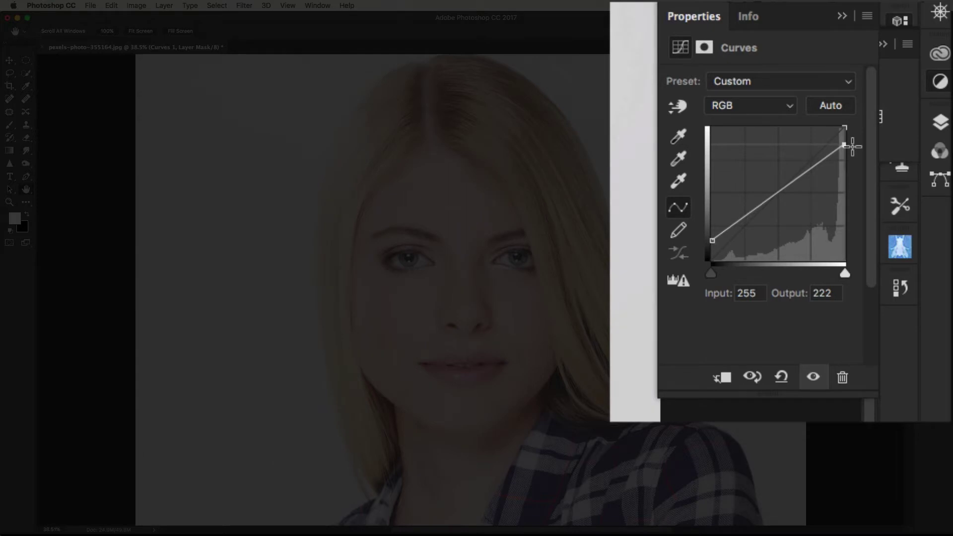
{"action": "left_click", "coordinate": [731, 226]}
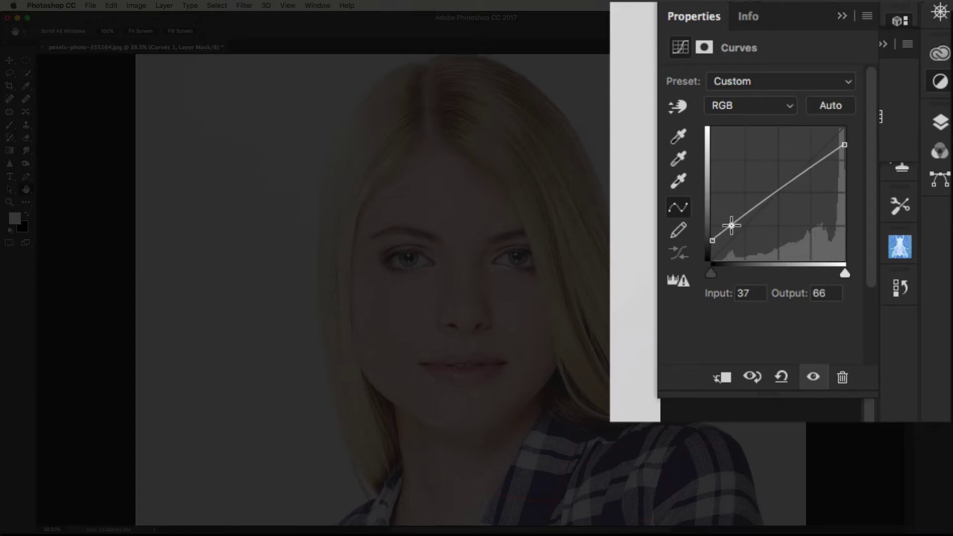
{"action": "left_click_drag", "start_coordinate": [731, 226], "coordinate": [729, 147]}
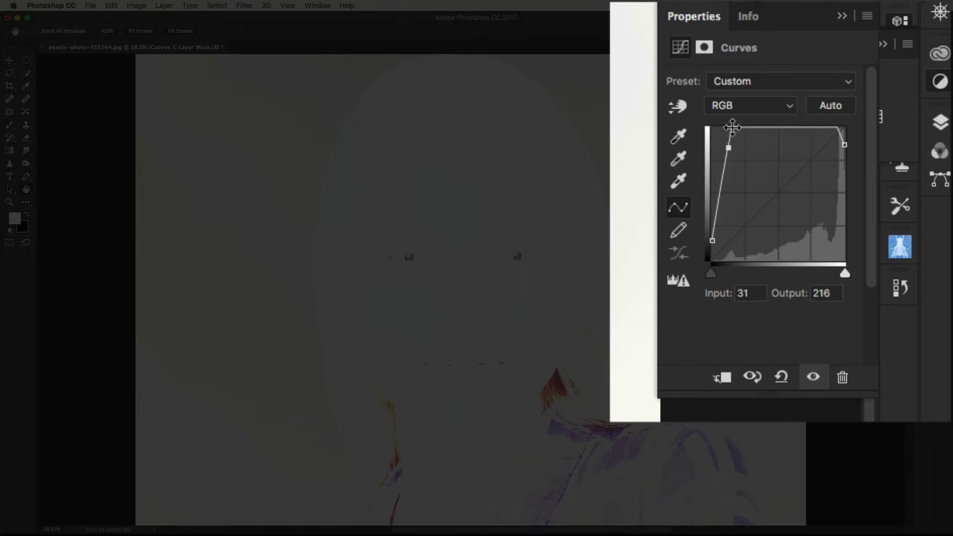
Drag the upper Curves 1 point to bend the curve into a steep wave.
{"action": "left_click_drag", "start_coordinate": [732, 127], "coordinate": [734, 128]}
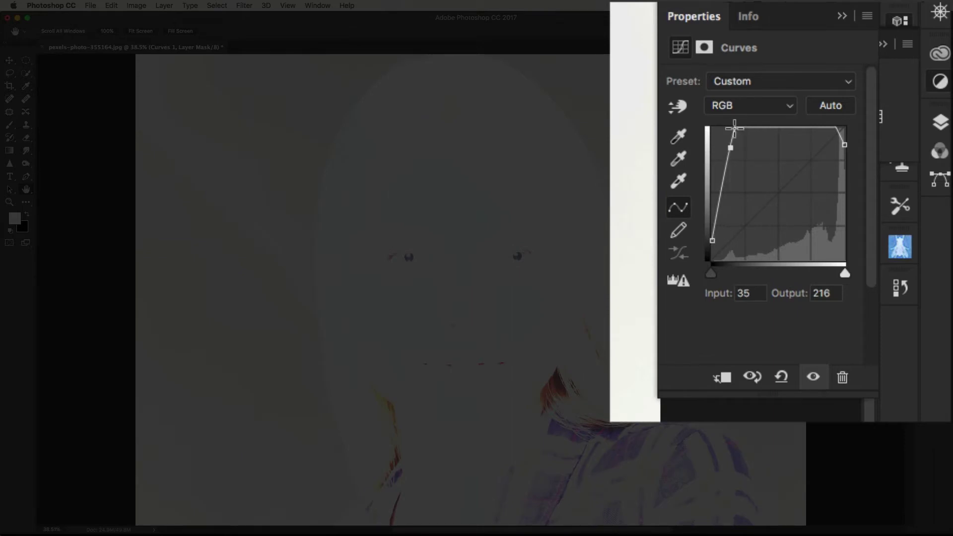
{"action": "mouse_move", "coordinate": [735, 130]}
{"action": "left_mouse_down"}
{"action": "mouse_move", "coordinate": [744, 136]}
{"action": "mouse_move", "coordinate": [748, 191]}
{"action": "mouse_move", "coordinate": [738, 243]}
{"action": "mouse_move", "coordinate": [758, 259]}
{"action": "mouse_move", "coordinate": [774, 182]}
{"action": "mouse_move", "coordinate": [769, 148]}
{"action": "mouse_move", "coordinate": [789, 129]}
{"action": "mouse_move", "coordinate": [785, 207]}
{"action": "mouse_move", "coordinate": [800, 234]}
{"action": "mouse_move", "coordinate": [751, 245]}
{"action": "mouse_move", "coordinate": [800, 231]}
{"action": "mouse_move", "coordinate": [799, 241]}
{"action": "mouse_move", "coordinate": [823, 242]}
{"action": "mouse_move", "coordinate": [842, 166]}
{"action": "left_mouse_up"}
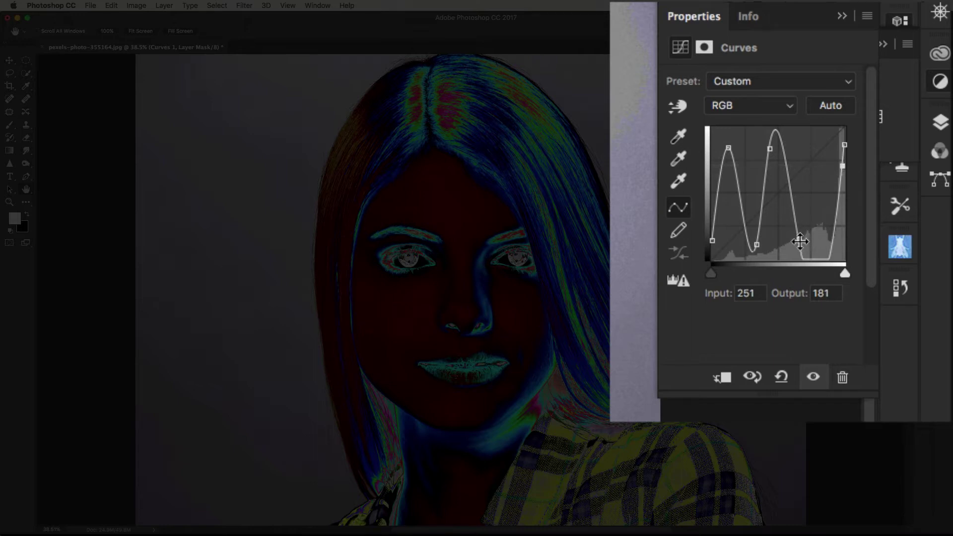
Adjust the curve's dip and peak points, leaving a point at input 175, output 18.
{"action": "left_click_drag", "start_coordinate": [800, 242], "coordinate": [798, 249]}
{"action": "left_click", "coordinate": [755, 246]}
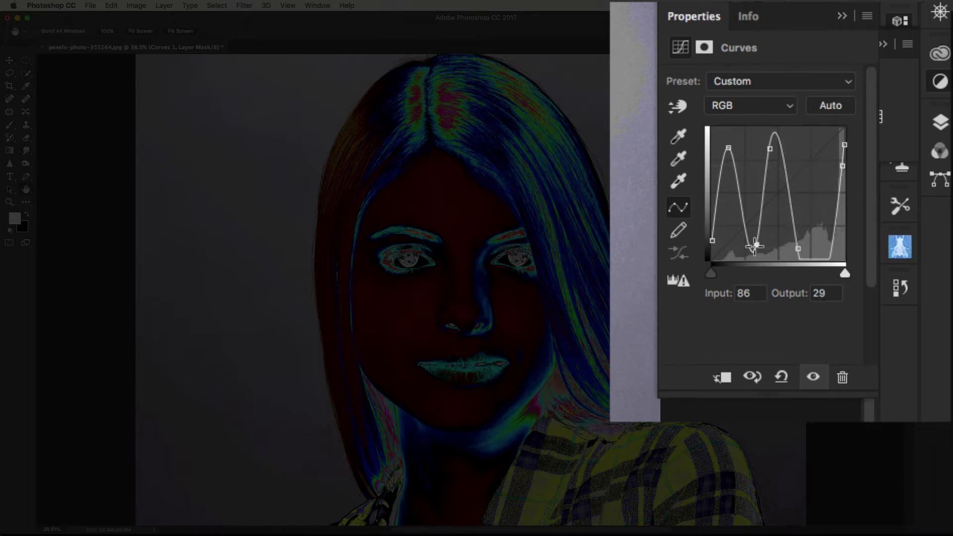
{"action": "left_click", "coordinate": [770, 148]}
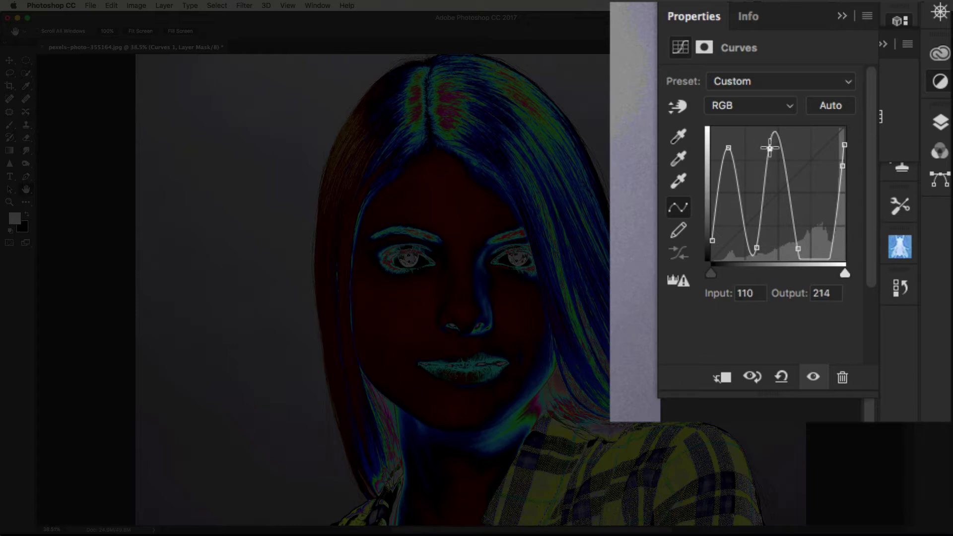
{"action": "left_click_drag", "start_coordinate": [770, 148], "coordinate": [771, 146]}
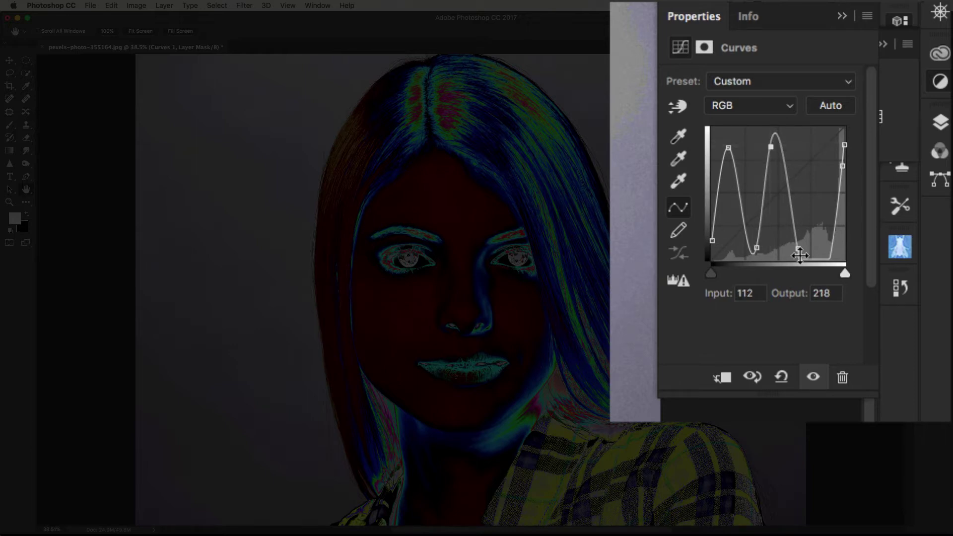
{"action": "left_click_drag", "start_coordinate": [800, 255], "coordinate": [802, 256]}
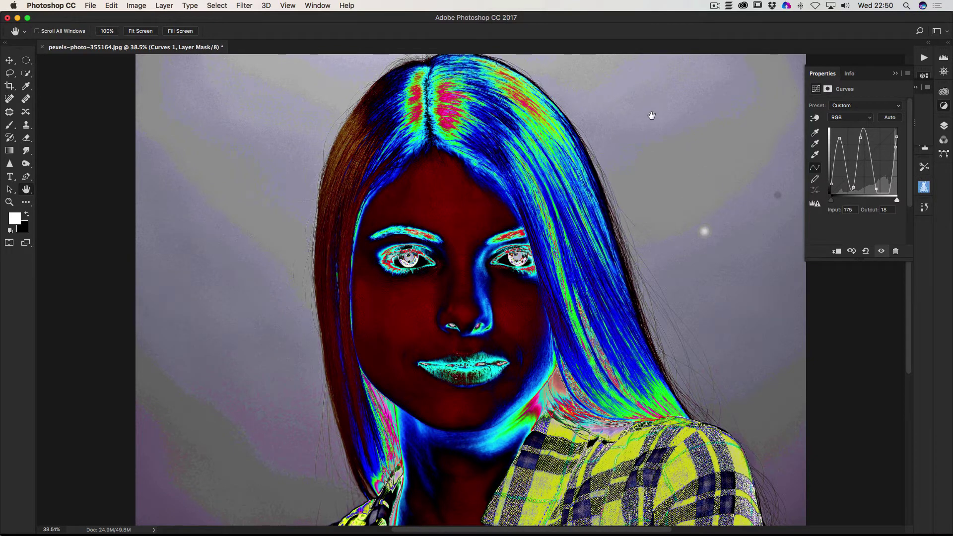
Collapse the Properties and Adjustments panels, return to Layers, and select Edit Layer.
{"action": "left_click", "coordinate": [894, 75]}
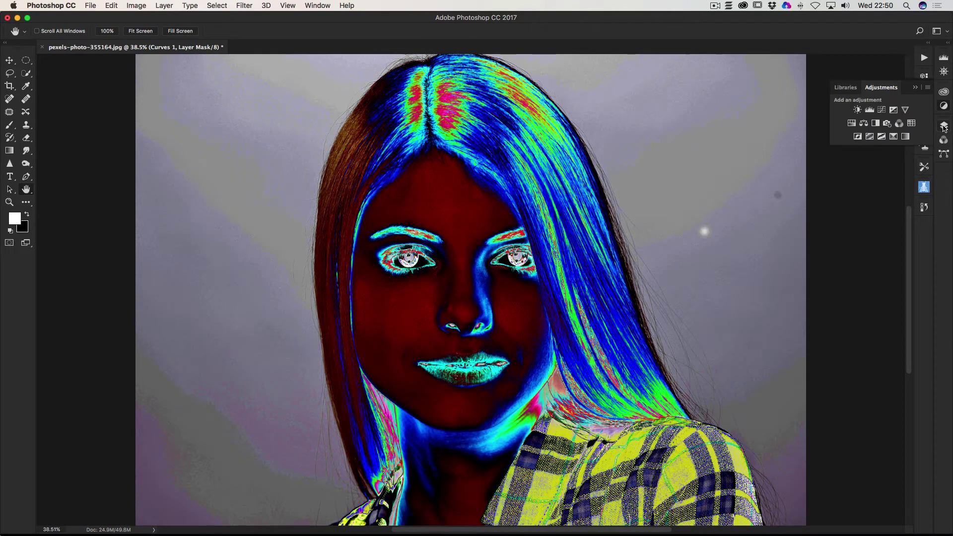
{"action": "left_click", "coordinate": [916, 88]}
{"action": "left_click", "coordinate": [943, 127]}
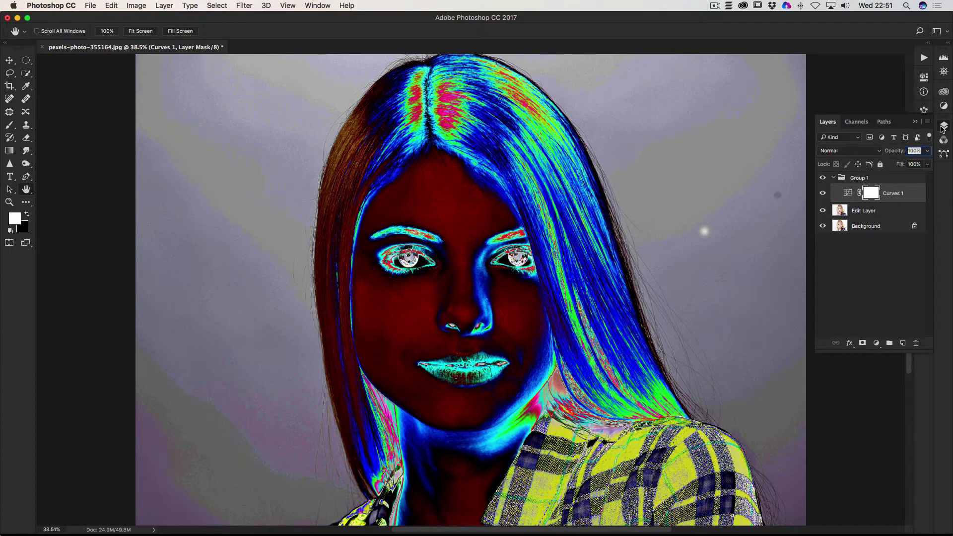
{"action": "left_click", "coordinate": [879, 212]}
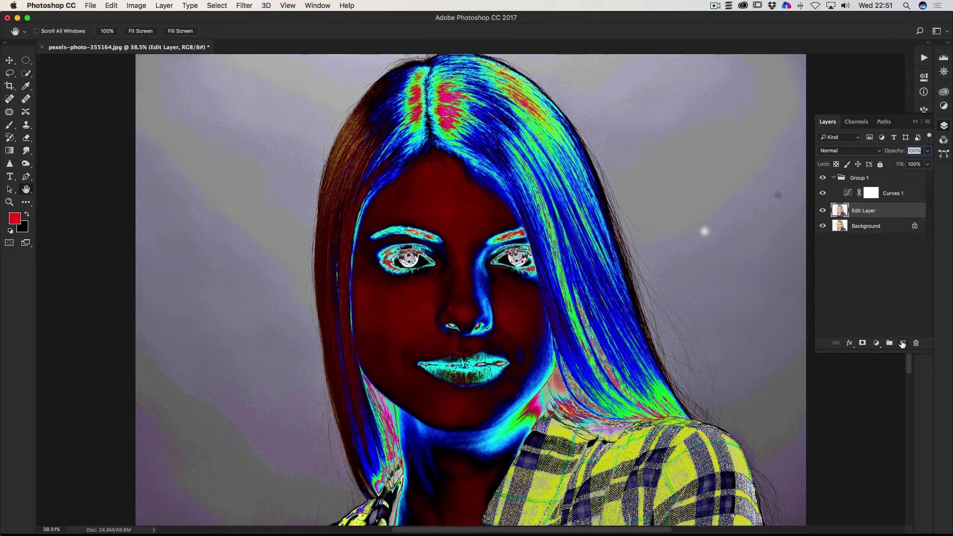
Add an empty Layer 1 above Edit Layer and hide Curves 1.
{"action": "left_click", "coordinate": [903, 344]}
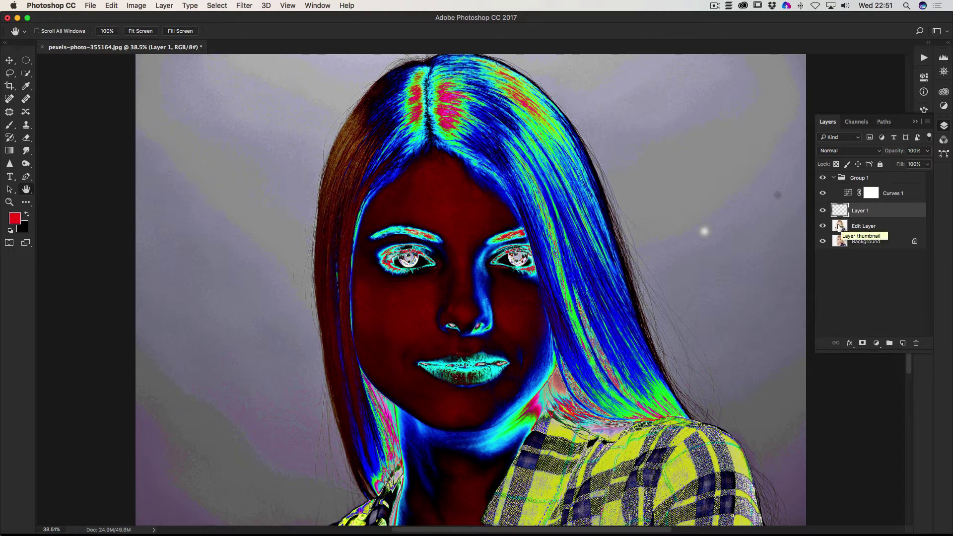
{"action": "left_click", "coordinate": [822, 193]}
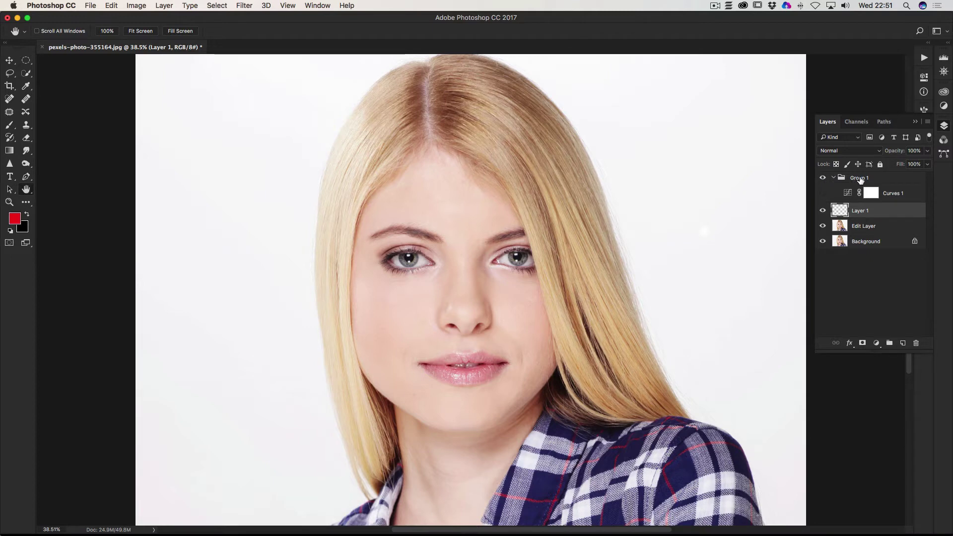
Rename Group 1 to 'Help'.
{"action": "double_click", "coordinate": [855, 179]}
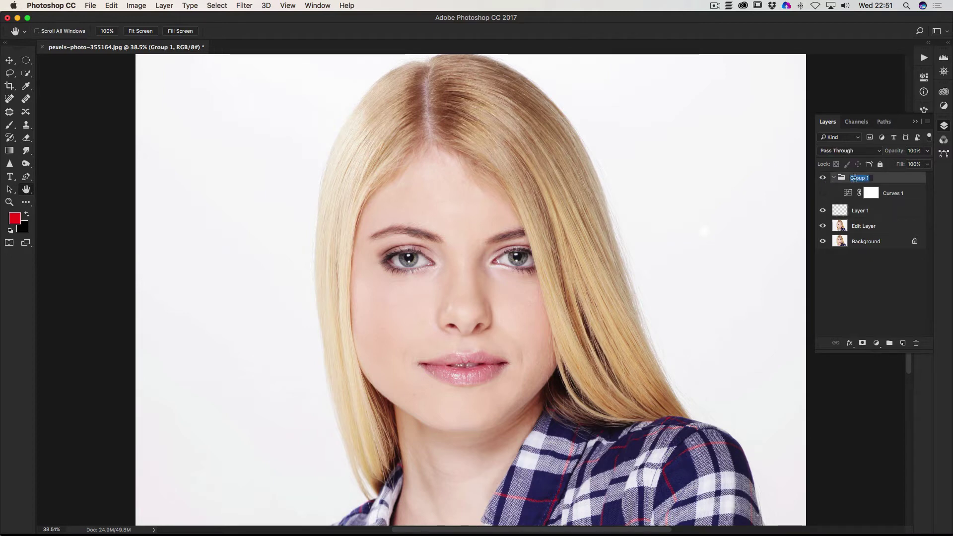
{"action": "type", "text": "Hel"}
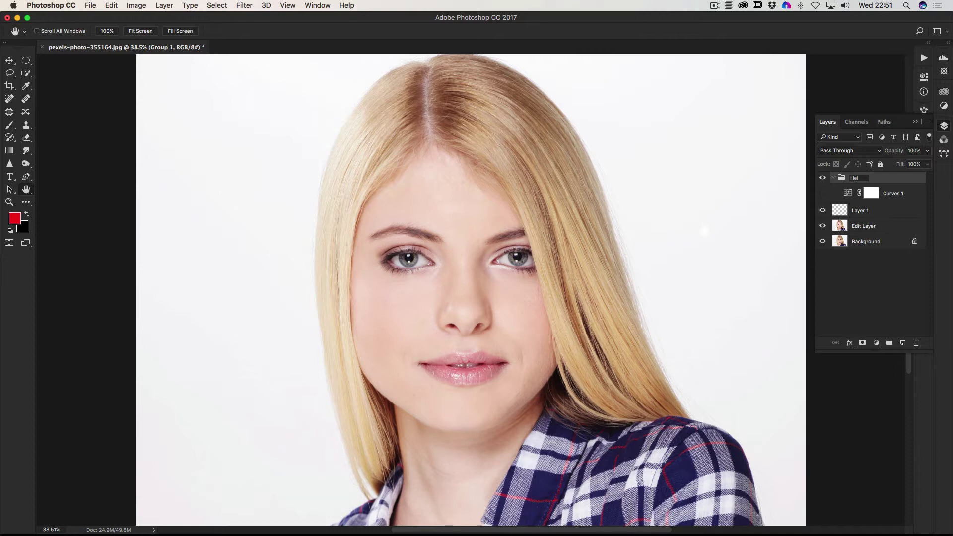
{"action": "type", "text": "p"}
{"action": "key", "text": "Return"}
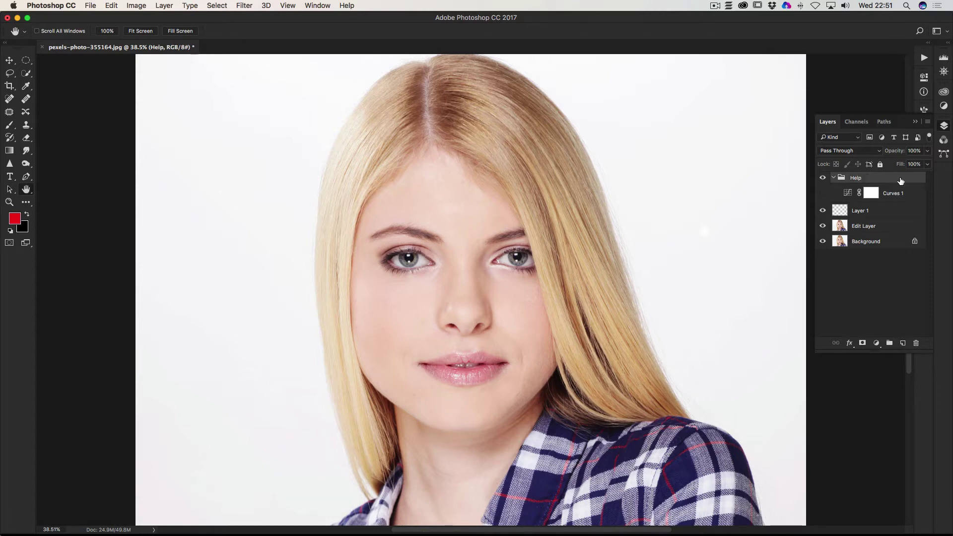
Show Curves 1, compare the Help group on and off, then select Layer 1.
{"action": "left_click", "coordinate": [827, 194]}
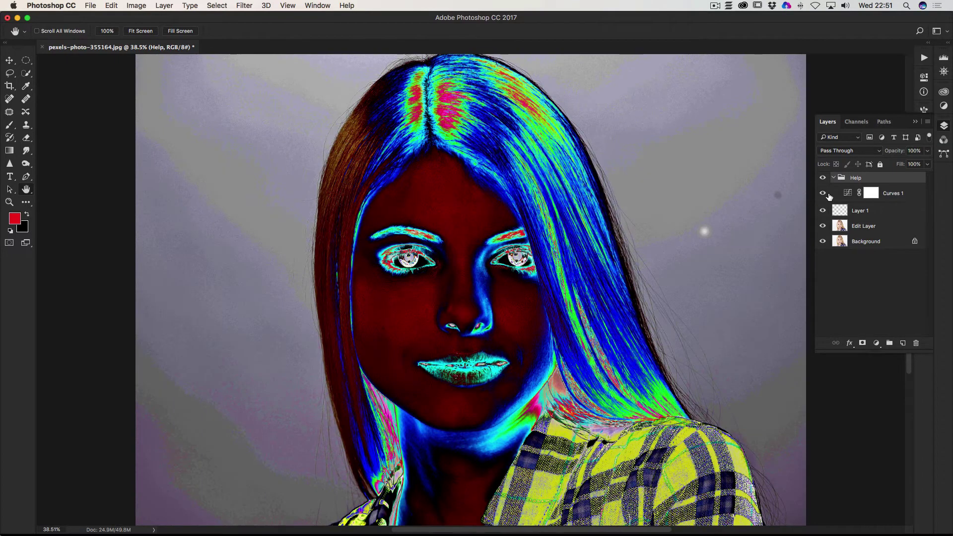
{"action": "left_click", "coordinate": [822, 179]}
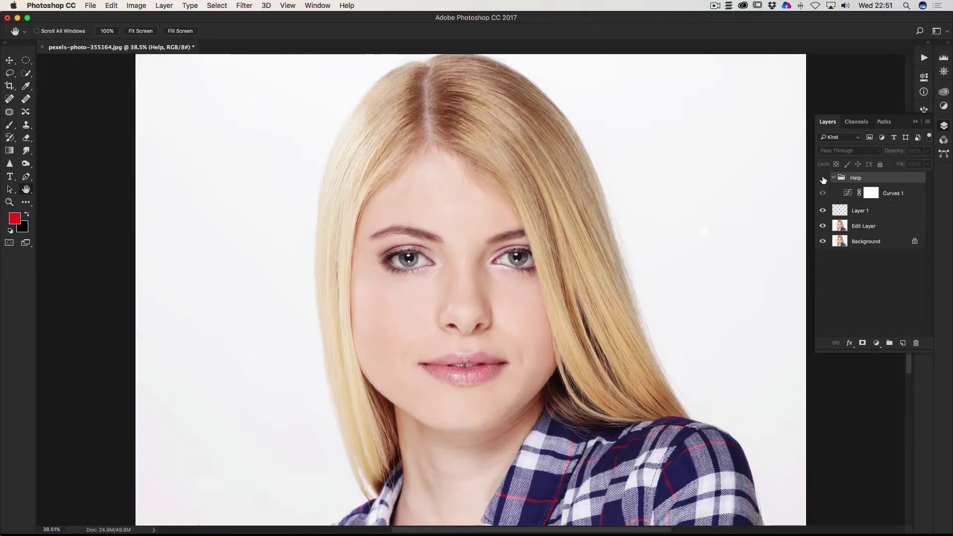
{"action": "left_click", "coordinate": [823, 178]}
{"action": "left_click", "coordinate": [823, 178]}
{"action": "left_click", "coordinate": [822, 178]}
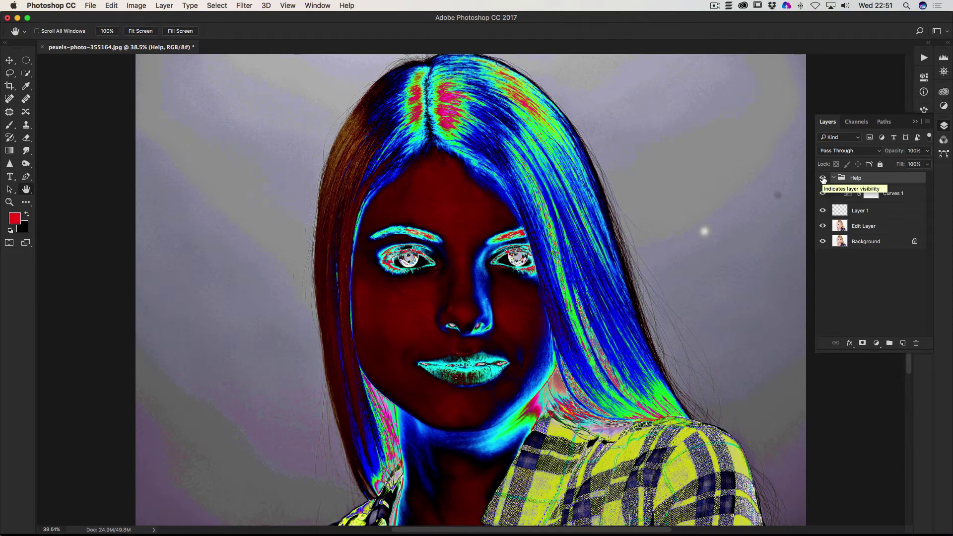
{"action": "left_click", "coordinate": [823, 178]}
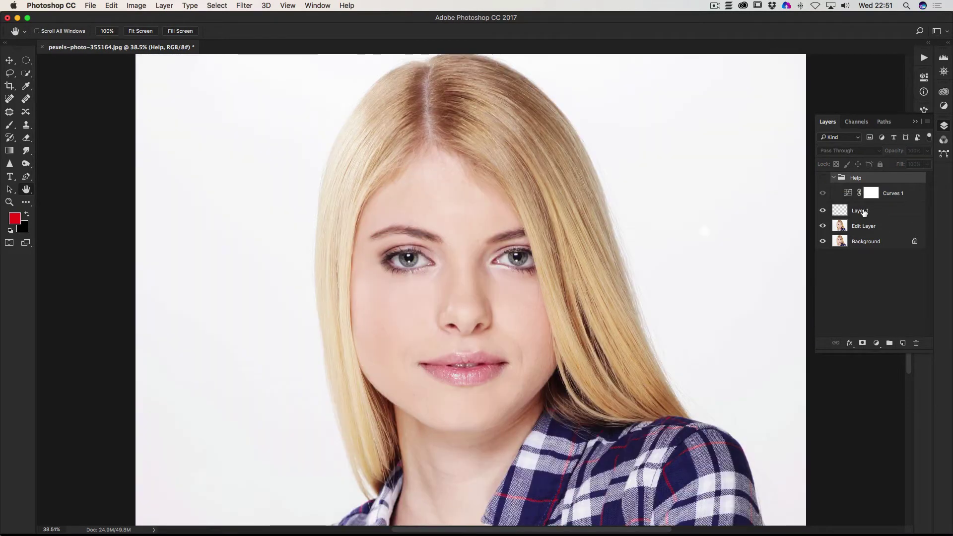
{"action": "left_click", "coordinate": [842, 211]}
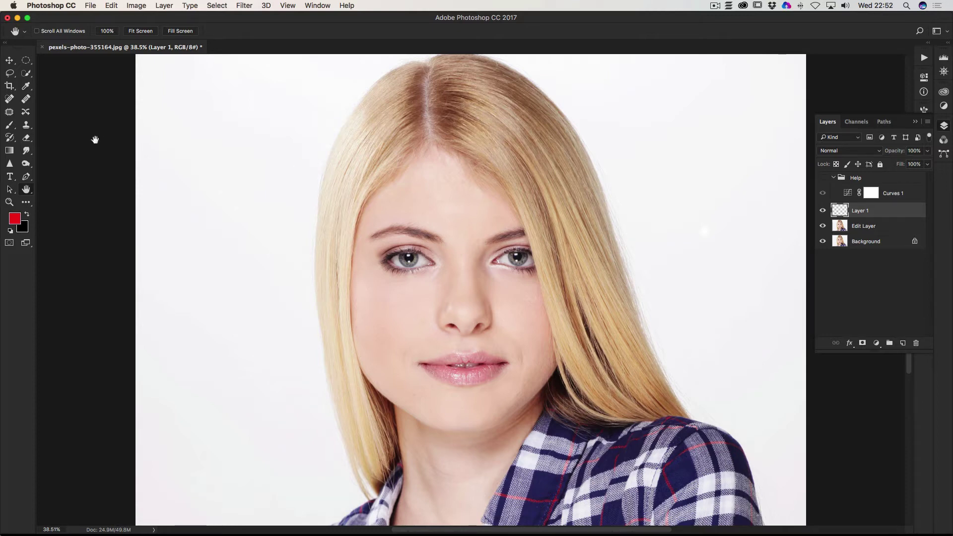
Sample the near-white background as the paint colour and turn the Help group back on.
{"action": "left_click", "coordinate": [27, 87]}
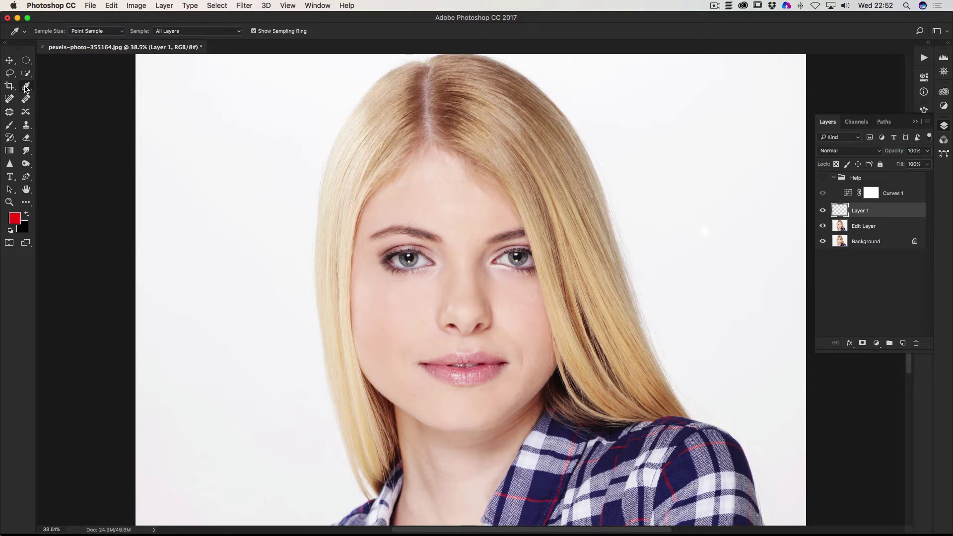
{"action": "left_click", "coordinate": [688, 336]}
{"action": "left_click", "coordinate": [822, 177]}
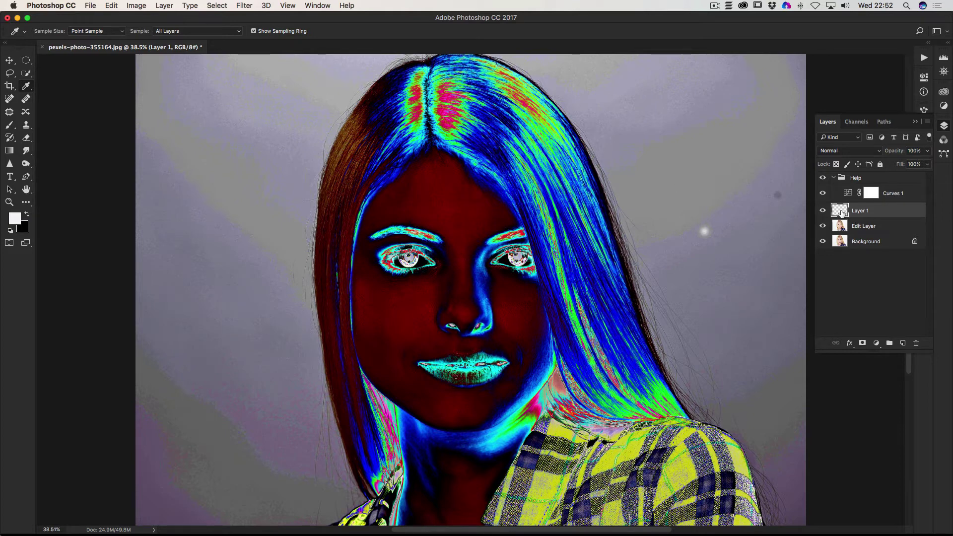
{"action": "left_click", "coordinate": [11, 126]}
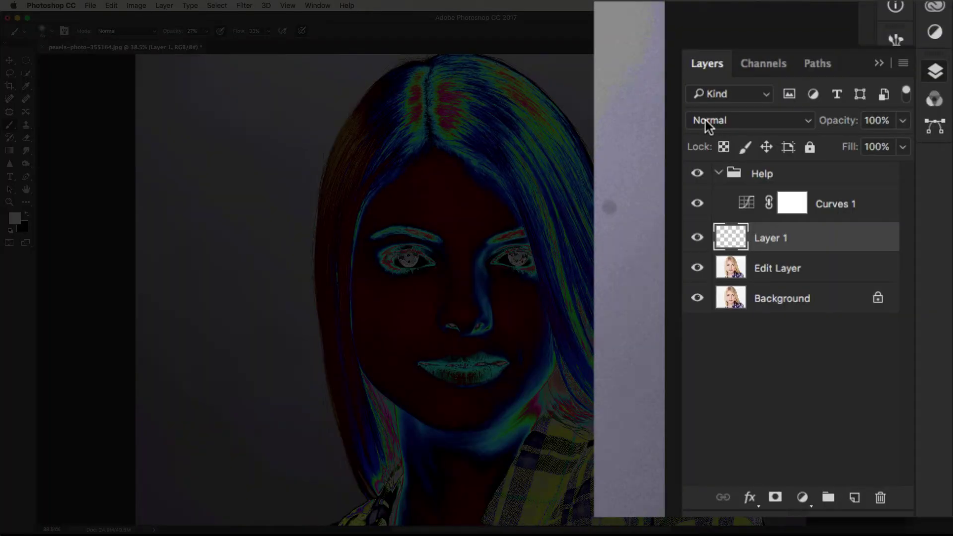
Set Layer 1 to Screen blending and paint the top-right background with a 500 px brush.
{"action": "left_click", "coordinate": [705, 120]}
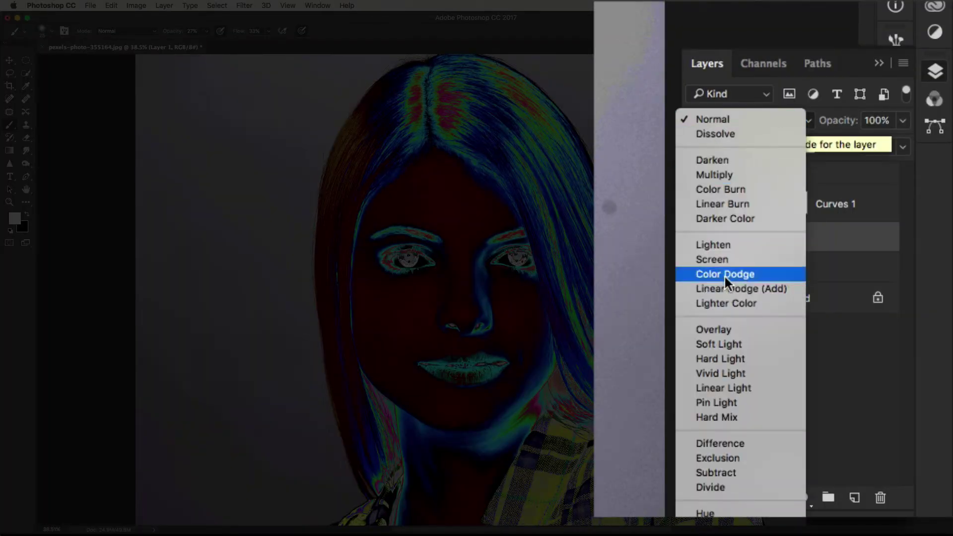
{"action": "left_click", "coordinate": [718, 259]}
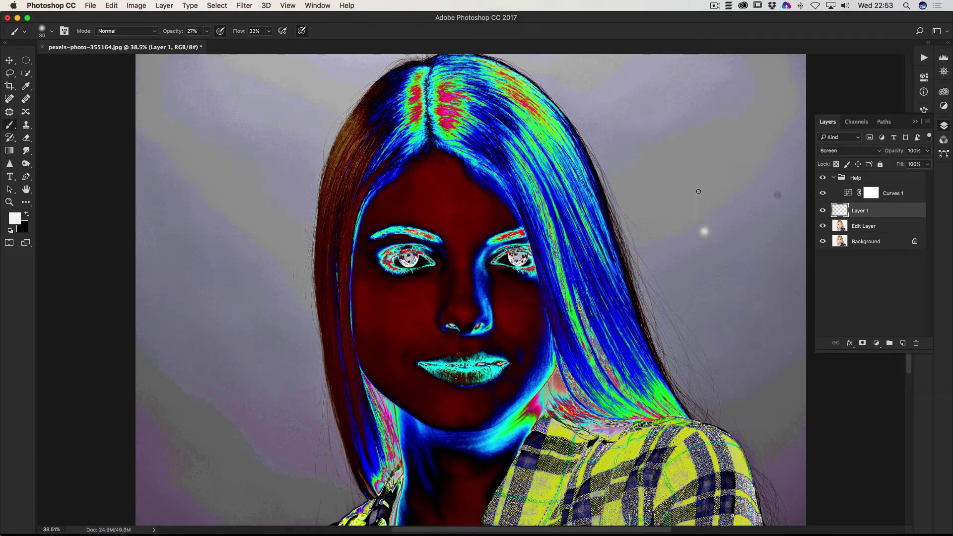
{"action": "key", "text": "bracketright"}
{"action": "key", "text": "bracketright"}
{"action": "key", "text": "bracketright"}
{"action": "key", "text": "bracketright"}
{"action": "key", "text": "bracketright"}
{"action": "key", "text": "bracketright"}
{"action": "key", "text": "bracketright"}
{"action": "key", "text": "bracketright"}
{"action": "key", "text": "bracketright"}
{"action": "key", "text": "bracketright"}
{"action": "key", "text": "bracketright"}
{"action": "key", "text": "bracketright"}
{"action": "key", "text": "bracketright"}
{"action": "left_click", "coordinate": [725, 180]}
{"action": "mouse_move", "coordinate": [758, 200]}
{"action": "left_mouse_down"}
{"action": "mouse_move", "coordinate": [724, 200]}
{"action": "mouse_move", "coordinate": [746, 221]}
{"action": "mouse_move", "coordinate": [725, 194]}
{"action": "mouse_move", "coordinate": [734, 215]}
{"action": "mouse_move", "coordinate": [736, 149]}
{"action": "mouse_move", "coordinate": [751, 141]}
{"action": "mouse_move", "coordinate": [764, 179]}
{"action": "mouse_move", "coordinate": [759, 158]}
{"action": "left_mouse_up"}
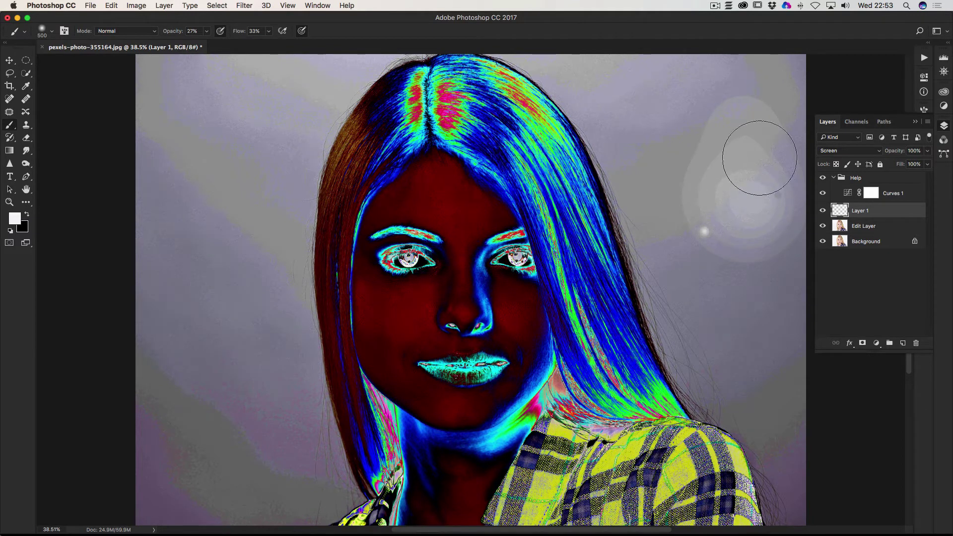
Raise brush opacity to 100%, paint the upper-right backdrop white, and set hardness to 25%.
{"action": "left_click", "coordinate": [206, 31]}
{"action": "left_click_drag", "start_coordinate": [206, 43], "coordinate": [275, 49]}
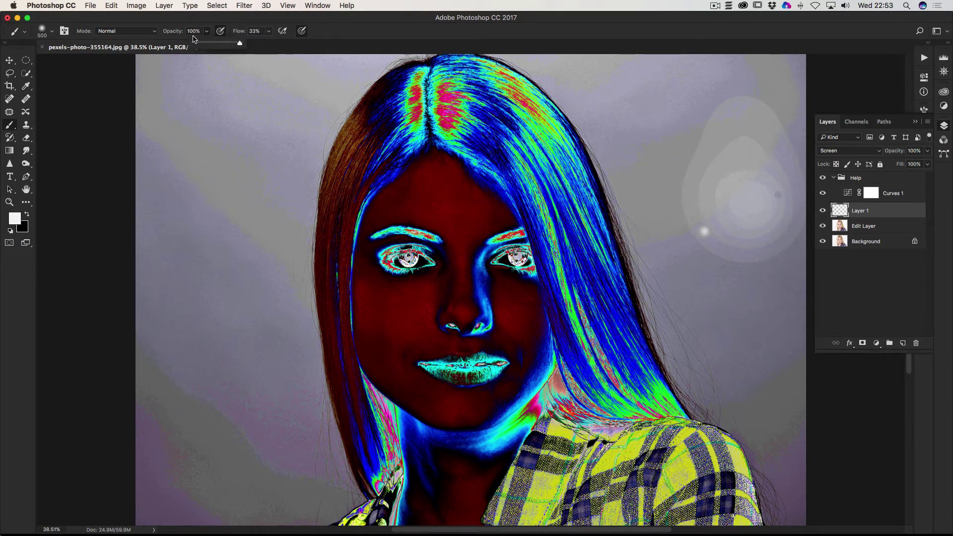
{"action": "mouse_move", "coordinate": [755, 160]}
{"action": "left_mouse_down"}
{"action": "mouse_move", "coordinate": [730, 187]}
{"action": "mouse_move", "coordinate": [719, 154]}
{"action": "mouse_move", "coordinate": [770, 85]}
{"action": "mouse_move", "coordinate": [787, 81]}
{"action": "mouse_move", "coordinate": [777, 81]}
{"action": "mouse_move", "coordinate": [753, 240]}
{"action": "mouse_move", "coordinate": [734, 270]}
{"action": "mouse_move", "coordinate": [730, 251]}
{"action": "mouse_move", "coordinate": [777, 357]}
{"action": "mouse_move", "coordinate": [774, 239]}
{"action": "mouse_move", "coordinate": [734, 288]}
{"action": "mouse_move", "coordinate": [743, 265]}
{"action": "mouse_move", "coordinate": [702, 213]}
{"action": "mouse_move", "coordinate": [800, 428]}
{"action": "mouse_move", "coordinate": [777, 287]}
{"action": "mouse_move", "coordinate": [660, 75]}
{"action": "mouse_move", "coordinate": [753, 76]}
{"action": "mouse_move", "coordinate": [719, 134]}
{"action": "mouse_move", "coordinate": [772, 171]}
{"action": "mouse_move", "coordinate": [791, 170]}
{"action": "mouse_move", "coordinate": [715, 125]}
{"action": "mouse_move", "coordinate": [725, 199]}
{"action": "mouse_move", "coordinate": [688, 155]}
{"action": "left_mouse_up"}
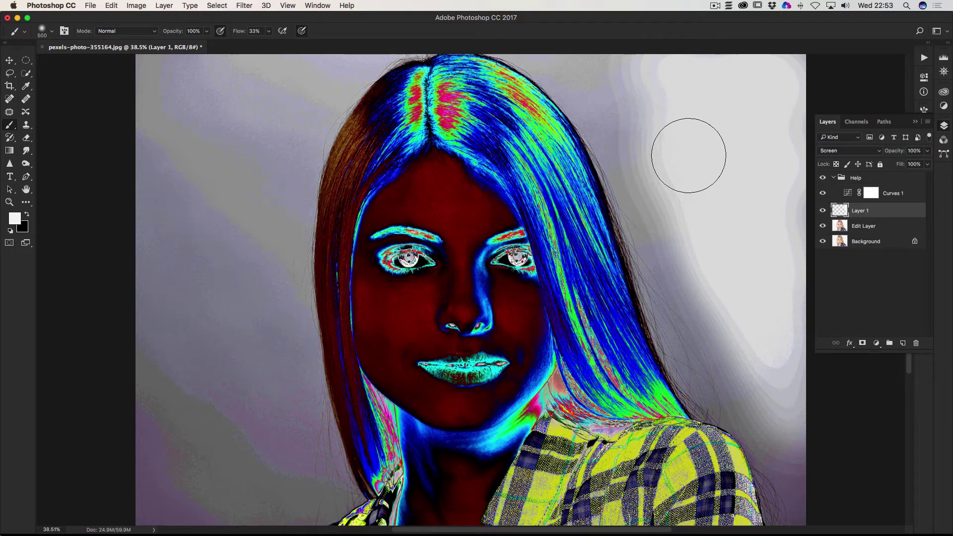
{"action": "left_click", "coordinate": [52, 31]}
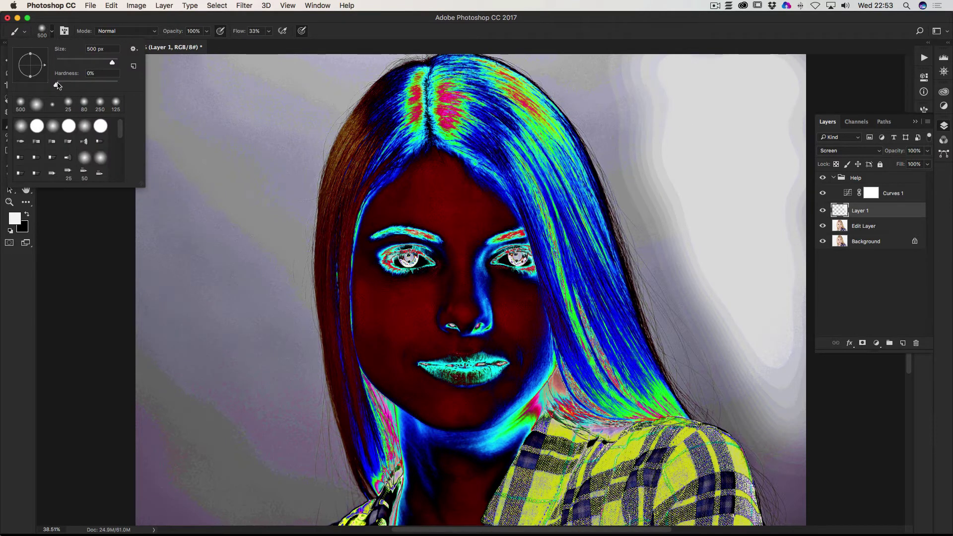
{"action": "left_click_drag", "start_coordinate": [57, 85], "coordinate": [64, 88]}
Paint white along the right, top-right and top-left backdrop, then shrink the brush to 90 px.
{"action": "key", "text": "Return"}
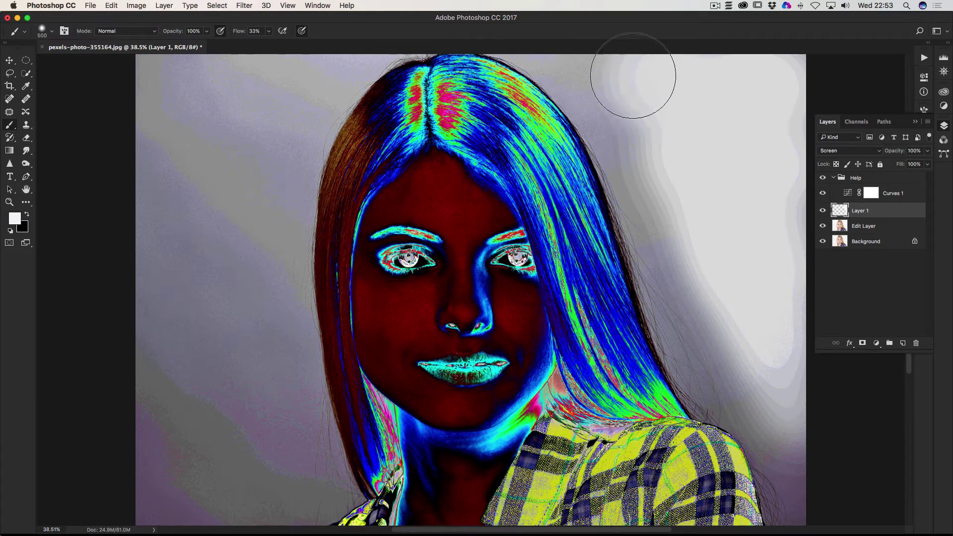
{"action": "mouse_move", "coordinate": [615, 61]}
{"action": "left_mouse_down"}
{"action": "mouse_move", "coordinate": [655, 76]}
{"action": "mouse_move", "coordinate": [863, 295]}
{"action": "mouse_move", "coordinate": [850, 328]}
{"action": "mouse_move", "coordinate": [798, 323]}
{"action": "mouse_move", "coordinate": [822, 430]}
{"action": "left_mouse_up"}
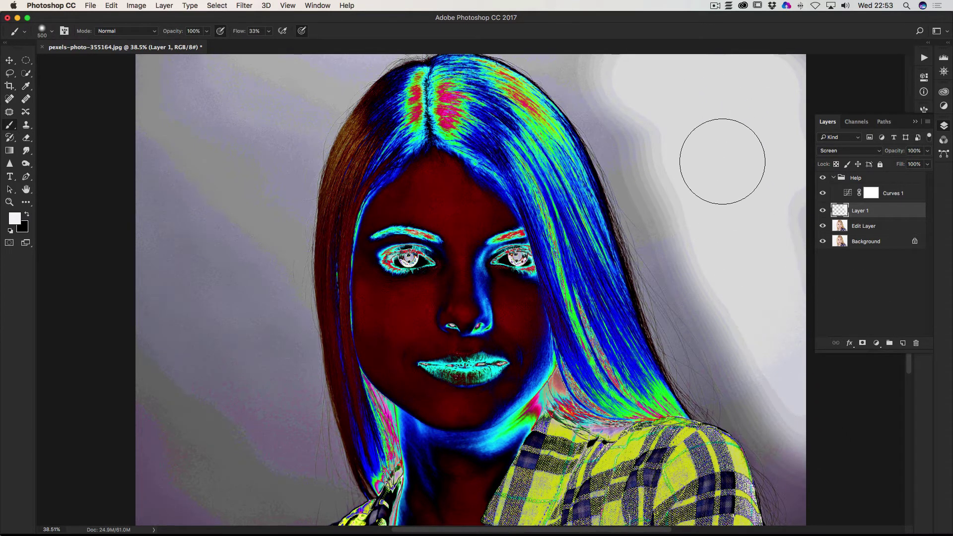
{"action": "left_click_drag", "start_coordinate": [721, 164], "coordinate": [647, 99]}
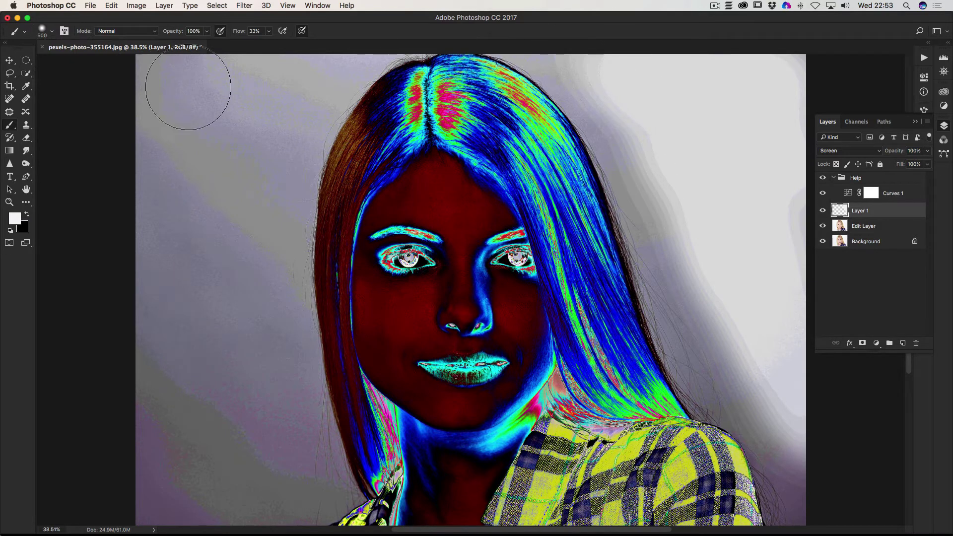
{"action": "mouse_move", "coordinate": [187, 96]}
{"action": "left_mouse_down"}
{"action": "mouse_move", "coordinate": [204, 77]}
{"action": "mouse_move", "coordinate": [141, 69]}
{"action": "mouse_move", "coordinate": [305, 69]}
{"action": "mouse_move", "coordinate": [141, 167]}
{"action": "mouse_move", "coordinate": [139, 326]}
{"action": "mouse_move", "coordinate": [161, 450]}
{"action": "mouse_move", "coordinate": [158, 496]}
{"action": "mouse_move", "coordinate": [169, 413]}
{"action": "mouse_move", "coordinate": [193, 471]}
{"action": "mouse_move", "coordinate": [210, 438]}
{"action": "mouse_move", "coordinate": [218, 465]}
{"action": "mouse_move", "coordinate": [198, 338]}
{"action": "mouse_move", "coordinate": [196, 389]}
{"action": "mouse_move", "coordinate": [164, 241]}
{"action": "mouse_move", "coordinate": [176, 255]}
{"action": "mouse_move", "coordinate": [146, 353]}
{"action": "mouse_move", "coordinate": [146, 412]}
{"action": "mouse_move", "coordinate": [150, 352]}
{"action": "mouse_move", "coordinate": [140, 377]}
{"action": "mouse_move", "coordinate": [197, 285]}
{"action": "mouse_move", "coordinate": [195, 204]}
{"action": "mouse_move", "coordinate": [222, 131]}
{"action": "mouse_move", "coordinate": [257, 102]}
{"action": "mouse_move", "coordinate": [200, 177]}
{"action": "mouse_move", "coordinate": [233, 116]}
{"action": "mouse_move", "coordinate": [262, 99]}
{"action": "mouse_move", "coordinate": [267, 76]}
{"action": "mouse_move", "coordinate": [147, 75]}
{"action": "mouse_move", "coordinate": [136, 115]}
{"action": "mouse_move", "coordinate": [130, 150]}
{"action": "mouse_move", "coordinate": [177, 189]}
{"action": "mouse_move", "coordinate": [216, 330]}
{"action": "mouse_move", "coordinate": [215, 263]}
{"action": "mouse_move", "coordinate": [226, 478]}
{"action": "mouse_move", "coordinate": [183, 491]}
{"action": "mouse_move", "coordinate": [176, 508]}
{"action": "mouse_move", "coordinate": [249, 494]}
{"action": "mouse_move", "coordinate": [233, 496]}
{"action": "mouse_move", "coordinate": [277, 473]}
{"action": "mouse_move", "coordinate": [264, 490]}
{"action": "mouse_move", "coordinate": [273, 484]}
{"action": "mouse_move", "coordinate": [261, 416]}
{"action": "mouse_move", "coordinate": [253, 420]}
{"action": "mouse_move", "coordinate": [245, 356]}
{"action": "mouse_move", "coordinate": [242, 396]}
{"action": "mouse_move", "coordinate": [230, 297]}
{"action": "mouse_move", "coordinate": [227, 308]}
{"action": "mouse_move", "coordinate": [218, 160]}
{"action": "mouse_move", "coordinate": [204, 289]}
{"action": "mouse_move", "coordinate": [214, 171]}
{"action": "mouse_move", "coordinate": [222, 451]}
{"action": "mouse_move", "coordinate": [168, 412]}
{"action": "mouse_move", "coordinate": [178, 455]}
{"action": "mouse_move", "coordinate": [196, 468]}
{"action": "mouse_move", "coordinate": [156, 485]}
{"action": "mouse_move", "coordinate": [171, 491]}
{"action": "mouse_move", "coordinate": [161, 496]}
{"action": "mouse_move", "coordinate": [276, 500]}
{"action": "mouse_move", "coordinate": [249, 493]}
{"action": "mouse_move", "coordinate": [260, 394]}
{"action": "mouse_move", "coordinate": [251, 313]}
{"action": "mouse_move", "coordinate": [236, 280]}
{"action": "left_mouse_up"}
{"action": "mouse_move", "coordinate": [632, 68]}
{"action": "left_mouse_down"}
{"action": "mouse_move", "coordinate": [708, 209]}
{"action": "mouse_move", "coordinate": [694, 193]}
{"action": "mouse_move", "coordinate": [743, 318]}
{"action": "mouse_move", "coordinate": [815, 389]}
{"action": "mouse_move", "coordinate": [824, 448]}
{"action": "mouse_move", "coordinate": [840, 453]}
{"action": "mouse_move", "coordinate": [836, 447]}
{"action": "mouse_move", "coordinate": [843, 461]}
{"action": "mouse_move", "coordinate": [720, 213]}
{"action": "mouse_move", "coordinate": [646, 109]}
{"action": "mouse_move", "coordinate": [638, 71]}
{"action": "mouse_move", "coordinate": [603, 63]}
{"action": "mouse_move", "coordinate": [610, 69]}
{"action": "left_mouse_up"}
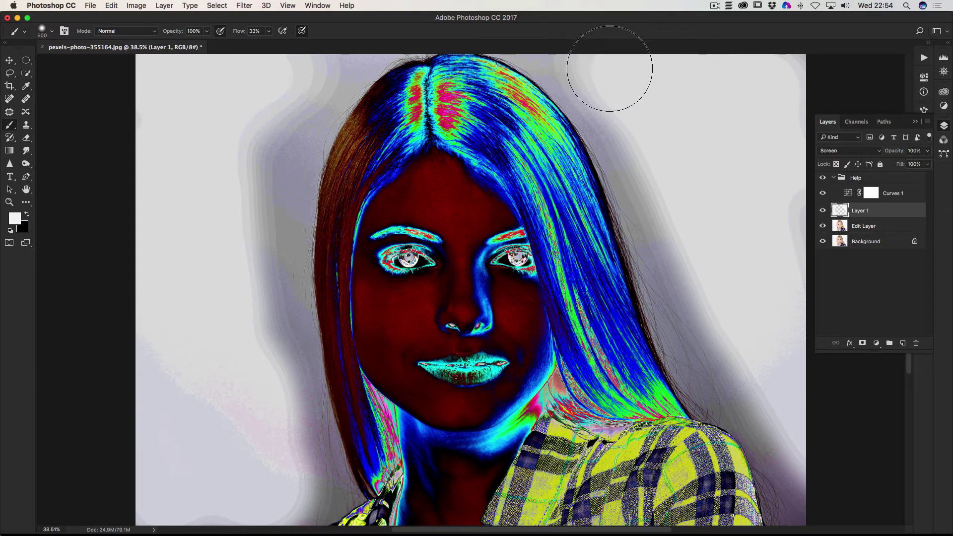
{"action": "key", "text": "bracketleft"}
{"action": "key", "text": "bracketleft"}
{"action": "key", "text": "bracketleft"}
{"action": "key", "text": "bracketleft"}
{"action": "key", "text": "bracketleft"}
{"action": "key", "text": "bracketleft"}
Paint white over the grey background along the top and right of the hair on Layer 1.
{"action": "left_click_drag", "start_coordinate": [538, 60], "coordinate": [624, 72]}
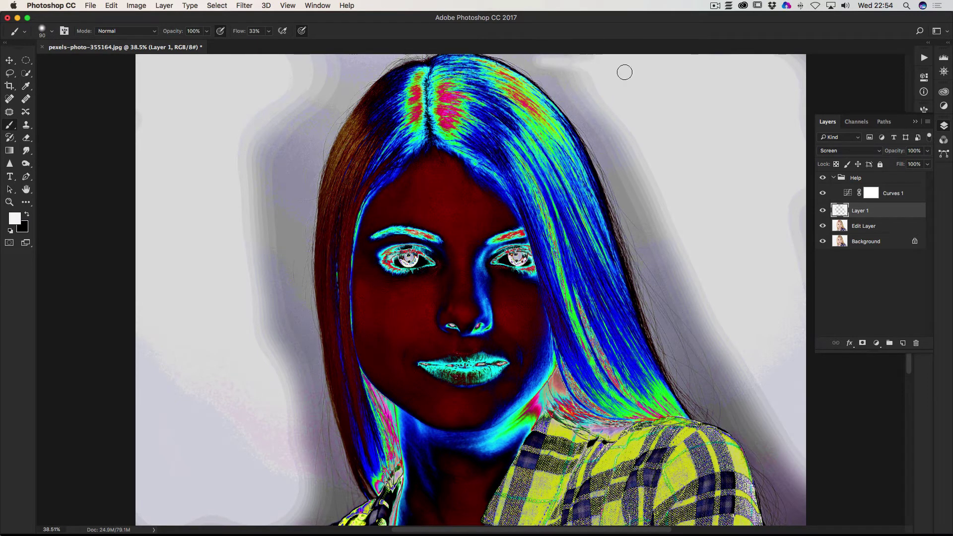
{"action": "mouse_move", "coordinate": [506, 50]}
{"action": "left_mouse_down"}
{"action": "mouse_move", "coordinate": [582, 91]}
{"action": "mouse_move", "coordinate": [560, 63]}
{"action": "mouse_move", "coordinate": [593, 100]}
{"action": "mouse_move", "coordinate": [541, 73]}
{"action": "mouse_move", "coordinate": [598, 132]}
{"action": "mouse_move", "coordinate": [573, 105]}
{"action": "mouse_move", "coordinate": [593, 127]}
{"action": "mouse_move", "coordinate": [588, 104]}
{"action": "mouse_move", "coordinate": [625, 135]}
{"action": "left_mouse_up"}
{"action": "mouse_move", "coordinate": [593, 107]}
{"action": "left_mouse_down"}
{"action": "mouse_move", "coordinate": [621, 156]}
{"action": "mouse_move", "coordinate": [605, 138]}
{"action": "mouse_move", "coordinate": [617, 169]}
{"action": "left_mouse_up"}
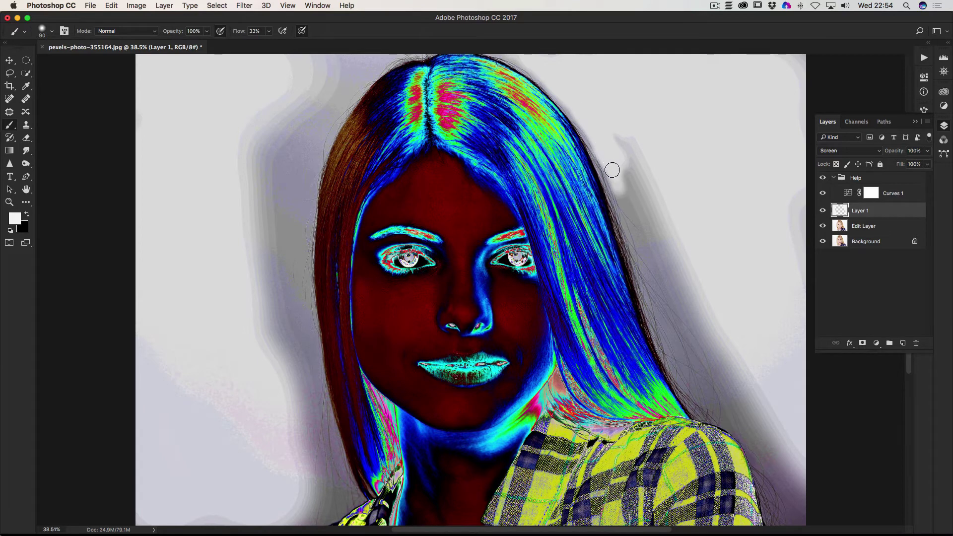
{"action": "mouse_move", "coordinate": [612, 170]}
{"action": "left_mouse_down"}
{"action": "mouse_move", "coordinate": [643, 263]}
{"action": "mouse_move", "coordinate": [637, 233]}
{"action": "mouse_move", "coordinate": [665, 296]}
{"action": "mouse_move", "coordinate": [647, 264]}
{"action": "mouse_move", "coordinate": [666, 325]}
{"action": "mouse_move", "coordinate": [654, 273]}
{"action": "mouse_move", "coordinate": [672, 317]}
{"action": "mouse_move", "coordinate": [641, 243]}
{"action": "mouse_move", "coordinate": [658, 274]}
{"action": "mouse_move", "coordinate": [642, 188]}
{"action": "mouse_move", "coordinate": [625, 159]}
{"action": "mouse_move", "coordinate": [635, 181]}
{"action": "mouse_move", "coordinate": [653, 170]}
{"action": "mouse_move", "coordinate": [618, 129]}
{"action": "mouse_move", "coordinate": [651, 197]}
{"action": "left_mouse_up"}
{"action": "mouse_move", "coordinate": [641, 162]}
{"action": "left_mouse_down"}
{"action": "mouse_move", "coordinate": [666, 267]}
{"action": "mouse_move", "coordinate": [658, 228]}
{"action": "mouse_move", "coordinate": [678, 269]}
{"action": "mouse_move", "coordinate": [625, 176]}
{"action": "left_mouse_up"}
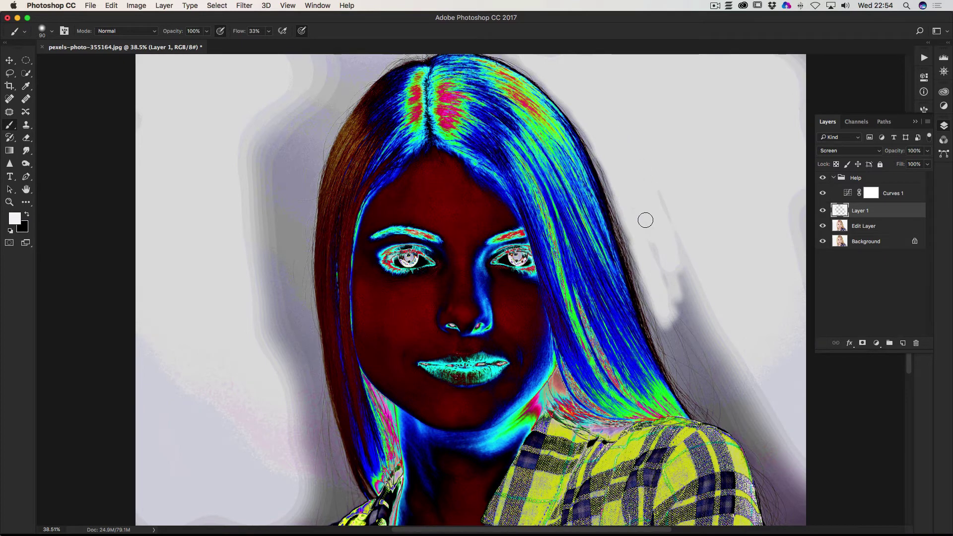
{"action": "left_click_drag", "start_coordinate": [645, 219], "coordinate": [683, 230]}
Paint out the remaining grey streaks down beside the right shoulder and touch up beside the hair.
{"action": "mouse_move", "coordinate": [674, 279]}
{"action": "left_mouse_down"}
{"action": "mouse_move", "coordinate": [700, 310]}
{"action": "mouse_move", "coordinate": [687, 307]}
{"action": "mouse_move", "coordinate": [679, 286]}
{"action": "left_mouse_up"}
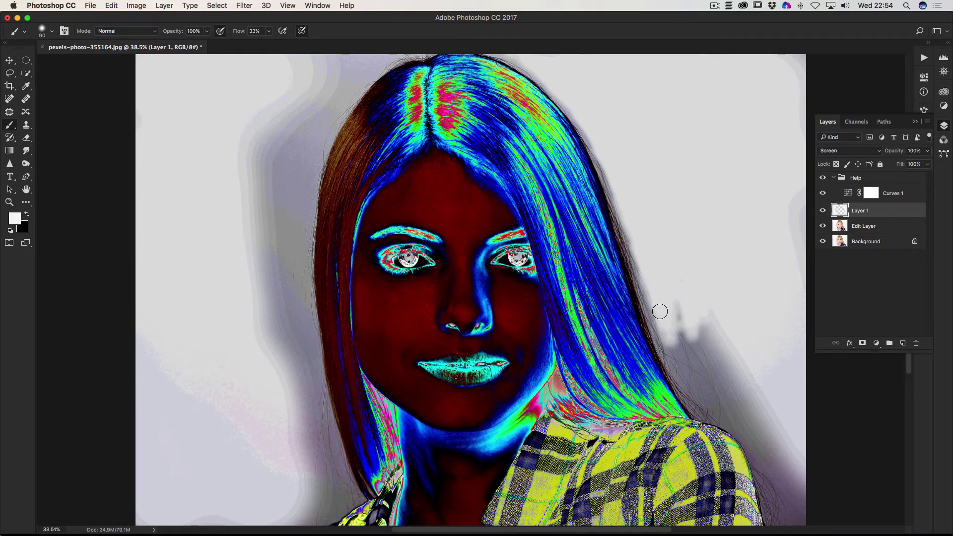
{"action": "mouse_move", "coordinate": [664, 325]}
{"action": "left_mouse_down"}
{"action": "mouse_move", "coordinate": [677, 360]}
{"action": "mouse_move", "coordinate": [656, 315]}
{"action": "mouse_move", "coordinate": [707, 411]}
{"action": "mouse_move", "coordinate": [739, 423]}
{"action": "mouse_move", "coordinate": [724, 384]}
{"action": "mouse_move", "coordinate": [684, 333]}
{"action": "mouse_move", "coordinate": [697, 364]}
{"action": "mouse_move", "coordinate": [687, 318]}
{"action": "mouse_move", "coordinate": [782, 446]}
{"action": "mouse_move", "coordinate": [780, 434]}
{"action": "mouse_move", "coordinate": [783, 475]}
{"action": "mouse_move", "coordinate": [768, 428]}
{"action": "mouse_move", "coordinate": [770, 479]}
{"action": "mouse_move", "coordinate": [763, 447]}
{"action": "mouse_move", "coordinate": [780, 472]}
{"action": "mouse_move", "coordinate": [756, 454]}
{"action": "mouse_move", "coordinate": [773, 489]}
{"action": "mouse_move", "coordinate": [770, 510]}
{"action": "mouse_move", "coordinate": [767, 479]}
{"action": "mouse_move", "coordinate": [772, 520]}
{"action": "mouse_move", "coordinate": [782, 505]}
{"action": "mouse_move", "coordinate": [779, 526]}
{"action": "mouse_move", "coordinate": [785, 517]}
{"action": "mouse_move", "coordinate": [793, 526]}
{"action": "mouse_move", "coordinate": [796, 474]}
{"action": "mouse_move", "coordinate": [780, 506]}
{"action": "mouse_move", "coordinate": [785, 477]}
{"action": "mouse_move", "coordinate": [800, 498]}
{"action": "mouse_move", "coordinate": [792, 462]}
{"action": "mouse_move", "coordinate": [791, 480]}
{"action": "mouse_move", "coordinate": [717, 393]}
{"action": "mouse_move", "coordinate": [750, 419]}
{"action": "mouse_move", "coordinate": [723, 362]}
{"action": "mouse_move", "coordinate": [778, 414]}
{"action": "left_mouse_up"}
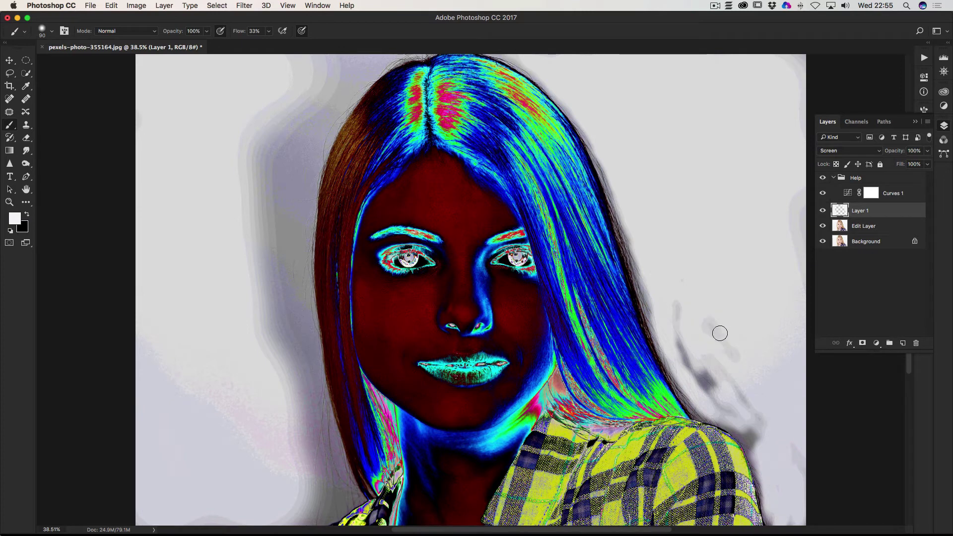
{"action": "mouse_move", "coordinate": [672, 305]}
{"action": "left_mouse_down"}
{"action": "mouse_move", "coordinate": [691, 363]}
{"action": "mouse_move", "coordinate": [714, 384]}
{"action": "left_mouse_up"}
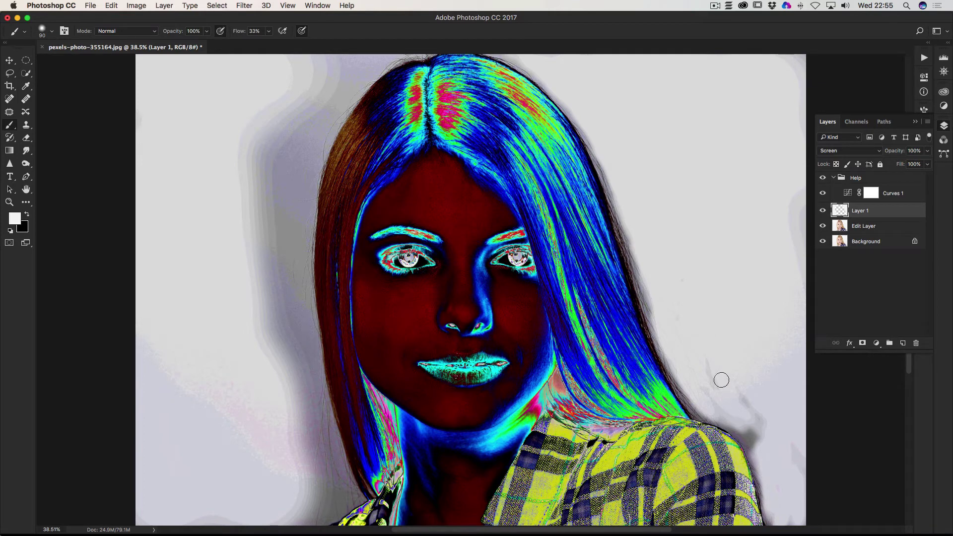
{"action": "left_click_drag", "start_coordinate": [766, 437], "coordinate": [721, 409]}
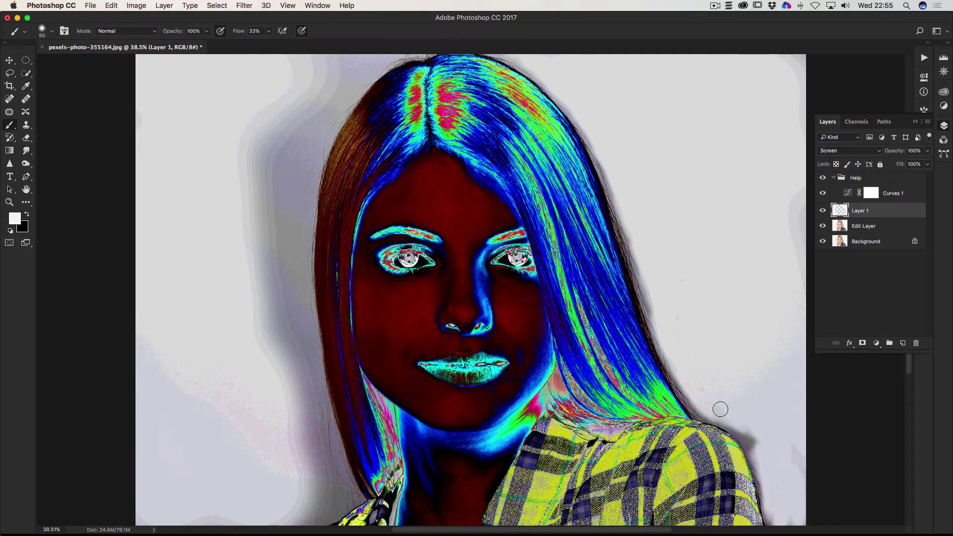
{"action": "left_click_drag", "start_coordinate": [747, 442], "coordinate": [752, 447]}
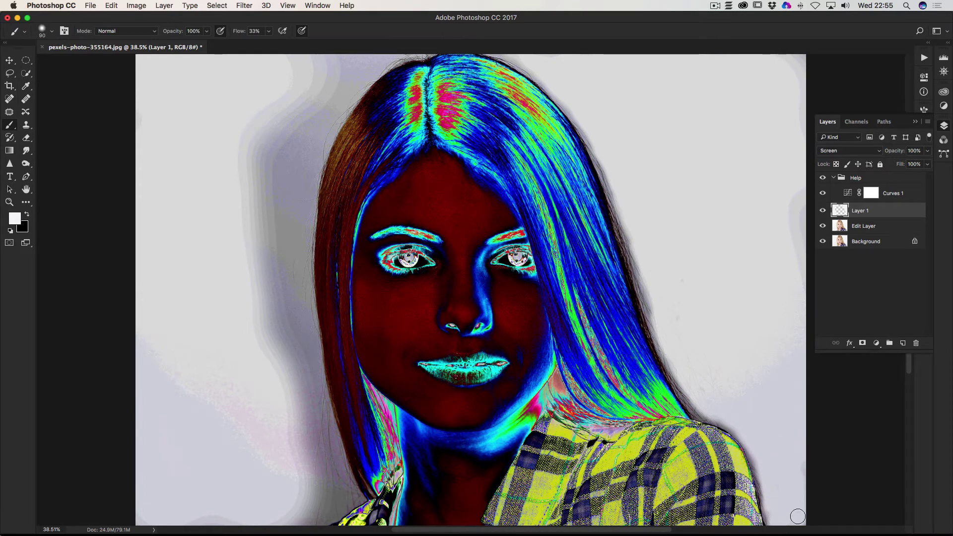
{"action": "left_click_drag", "start_coordinate": [278, 124], "coordinate": [249, 146]}
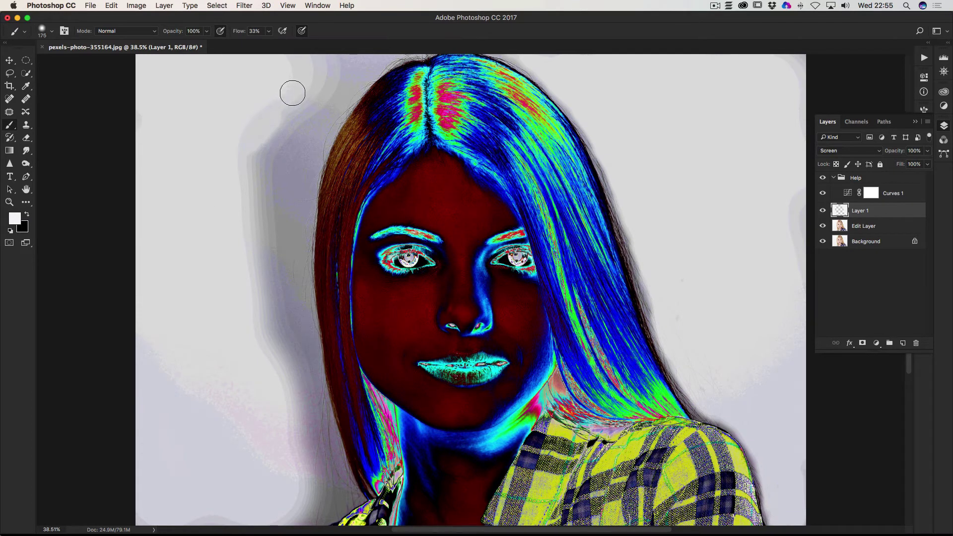
Enlarge the brush to 250 and paint white over the shadow down the left of the hair.
{"action": "key", "text": "bracketright"}
{"action": "key", "text": "bracketright"}
{"action": "mouse_move", "coordinate": [293, 93]}
{"action": "left_mouse_down"}
{"action": "mouse_move", "coordinate": [237, 162]}
{"action": "mouse_move", "coordinate": [249, 183]}
{"action": "mouse_move", "coordinate": [266, 173]}
{"action": "mouse_move", "coordinate": [251, 267]}
{"action": "mouse_move", "coordinate": [268, 259]}
{"action": "mouse_move", "coordinate": [261, 294]}
{"action": "mouse_move", "coordinate": [297, 462]}
{"action": "mouse_move", "coordinate": [298, 507]}
{"action": "left_mouse_up"}
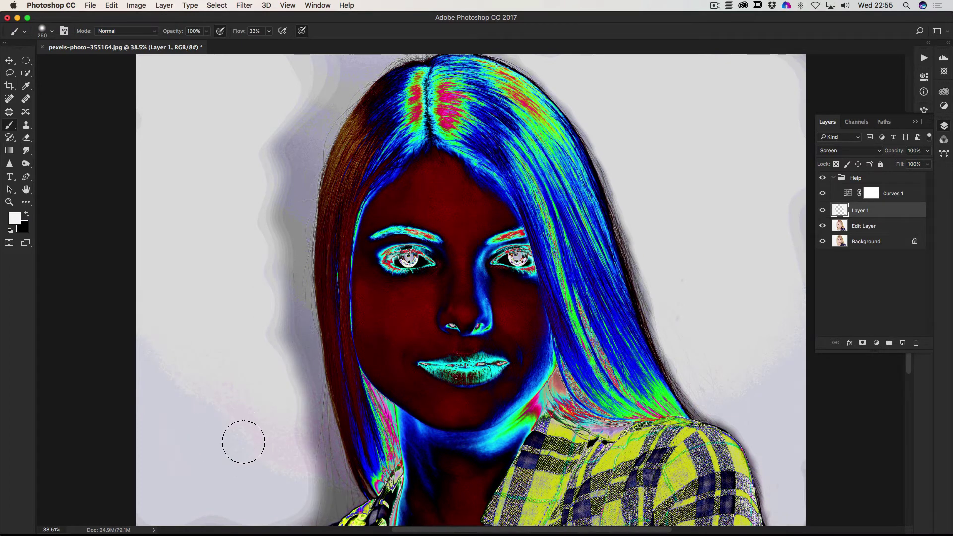
{"action": "left_click_drag", "start_coordinate": [263, 316], "coordinate": [262, 255]}
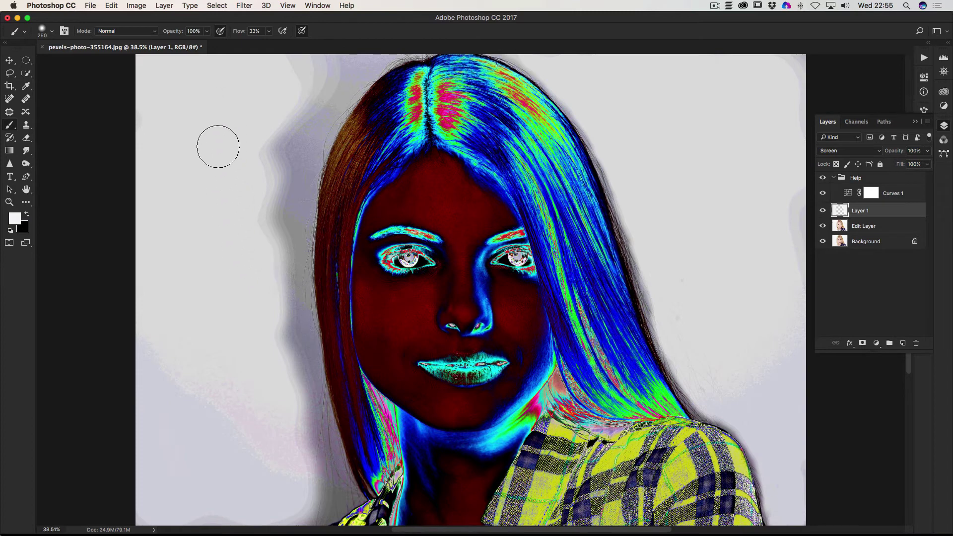
{"action": "mouse_move", "coordinate": [219, 228]}
{"action": "left_mouse_down"}
{"action": "mouse_move", "coordinate": [281, 163]}
{"action": "mouse_move", "coordinate": [272, 178]}
{"action": "mouse_move", "coordinate": [289, 122]}
{"action": "mouse_move", "coordinate": [272, 193]}
{"action": "mouse_move", "coordinate": [272, 328]}
{"action": "left_mouse_up"}
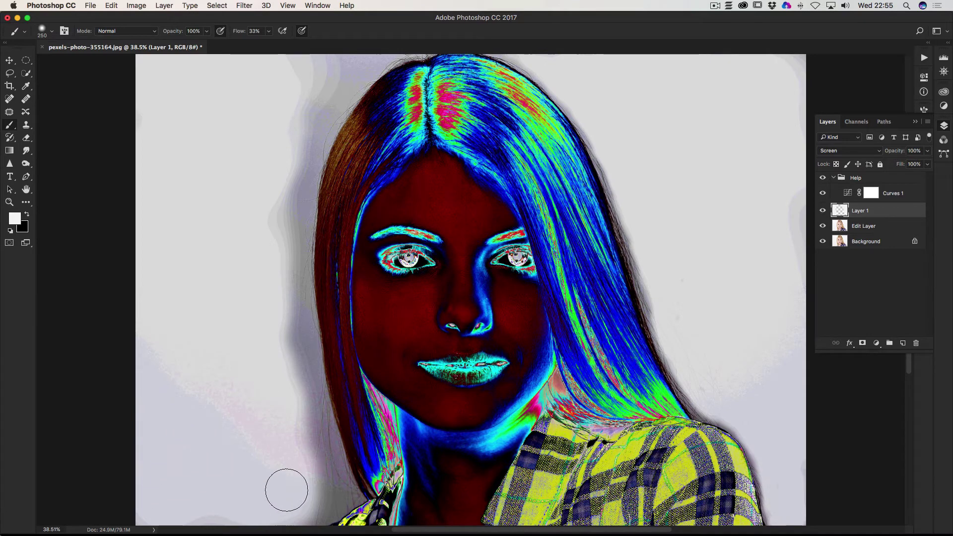
{"action": "mouse_move", "coordinate": [287, 490]}
{"action": "left_mouse_down"}
{"action": "mouse_move", "coordinate": [308, 508]}
{"action": "mouse_move", "coordinate": [330, 491]}
{"action": "mouse_move", "coordinate": [285, 376]}
{"action": "mouse_move", "coordinate": [283, 301]}
{"action": "mouse_move", "coordinate": [325, 500]}
{"action": "mouse_move", "coordinate": [290, 512]}
{"action": "mouse_move", "coordinate": [305, 483]}
{"action": "left_mouse_up"}
With a slightly smaller brush, whiten the shadow up the left side and top of the hair.
{"action": "key", "text": "bracketleft"}
{"action": "mouse_move", "coordinate": [324, 437]}
{"action": "left_mouse_down"}
{"action": "mouse_move", "coordinate": [330, 470]}
{"action": "mouse_move", "coordinate": [329, 427]}
{"action": "mouse_move", "coordinate": [334, 460]}
{"action": "mouse_move", "coordinate": [324, 434]}
{"action": "mouse_move", "coordinate": [314, 436]}
{"action": "mouse_move", "coordinate": [319, 477]}
{"action": "mouse_move", "coordinate": [336, 498]}
{"action": "mouse_move", "coordinate": [334, 464]}
{"action": "mouse_move", "coordinate": [351, 499]}
{"action": "mouse_move", "coordinate": [339, 465]}
{"action": "mouse_move", "coordinate": [355, 503]}
{"action": "mouse_move", "coordinate": [321, 523]}
{"action": "left_mouse_up"}
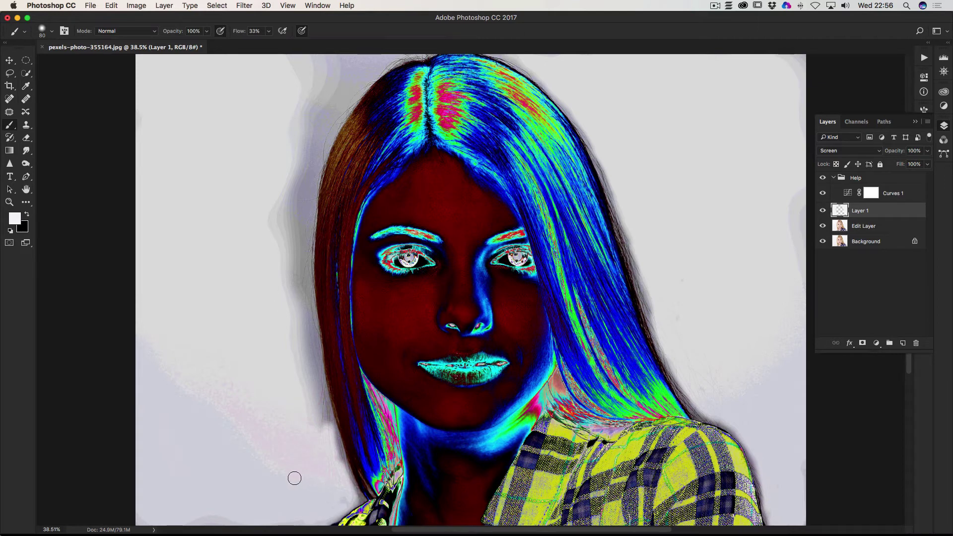
{"action": "mouse_move", "coordinate": [312, 403]}
{"action": "left_mouse_down"}
{"action": "mouse_move", "coordinate": [291, 304]}
{"action": "mouse_move", "coordinate": [298, 186]}
{"action": "left_mouse_up"}
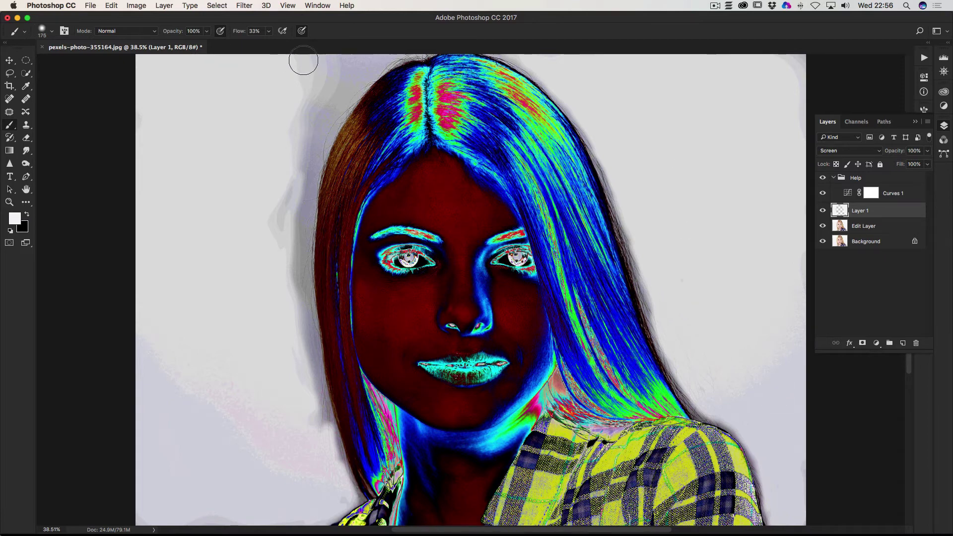
{"action": "mouse_move", "coordinate": [303, 60]}
{"action": "left_mouse_down"}
{"action": "mouse_move", "coordinate": [377, 52]}
{"action": "mouse_move", "coordinate": [291, 115]}
{"action": "mouse_move", "coordinate": [324, 96]}
{"action": "mouse_move", "coordinate": [281, 181]}
{"action": "mouse_move", "coordinate": [297, 161]}
{"action": "mouse_move", "coordinate": [272, 230]}
{"action": "mouse_move", "coordinate": [291, 183]}
{"action": "mouse_move", "coordinate": [282, 241]}
{"action": "mouse_move", "coordinate": [290, 238]}
{"action": "mouse_move", "coordinate": [296, 320]}
{"action": "mouse_move", "coordinate": [297, 293]}
{"action": "mouse_move", "coordinate": [332, 462]}
{"action": "mouse_move", "coordinate": [309, 385]}
{"action": "mouse_move", "coordinate": [312, 479]}
{"action": "mouse_move", "coordinate": [339, 496]}
{"action": "mouse_move", "coordinate": [326, 494]}
{"action": "mouse_move", "coordinate": [310, 454]}
{"action": "mouse_move", "coordinate": [298, 324]}
{"action": "mouse_move", "coordinate": [297, 366]}
{"action": "left_mouse_up"}
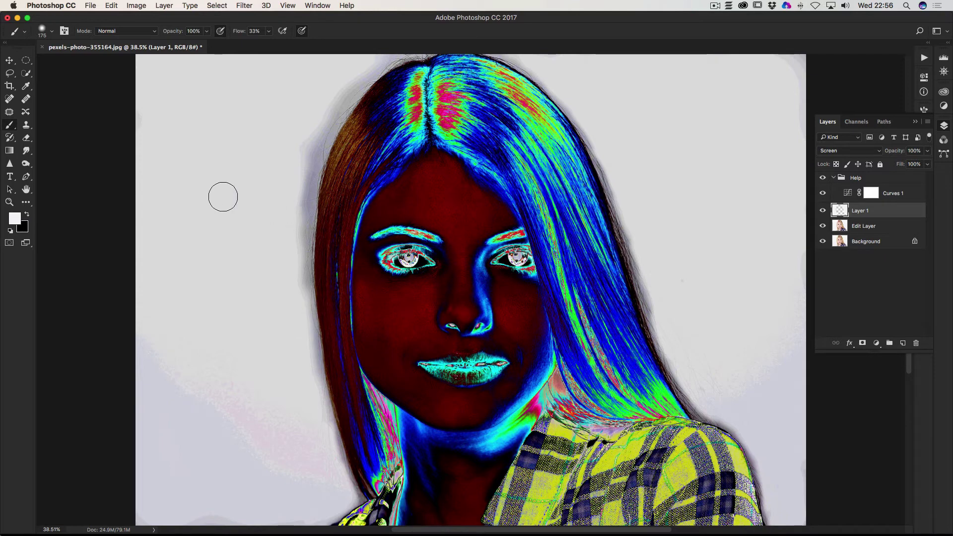
{"action": "mouse_move", "coordinate": [363, 68]}
{"action": "left_mouse_down"}
{"action": "mouse_move", "coordinate": [304, 118]}
{"action": "mouse_move", "coordinate": [299, 135]}
{"action": "mouse_move", "coordinate": [338, 88]}
{"action": "mouse_move", "coordinate": [295, 208]}
{"action": "mouse_move", "coordinate": [291, 296]}
{"action": "left_mouse_up"}
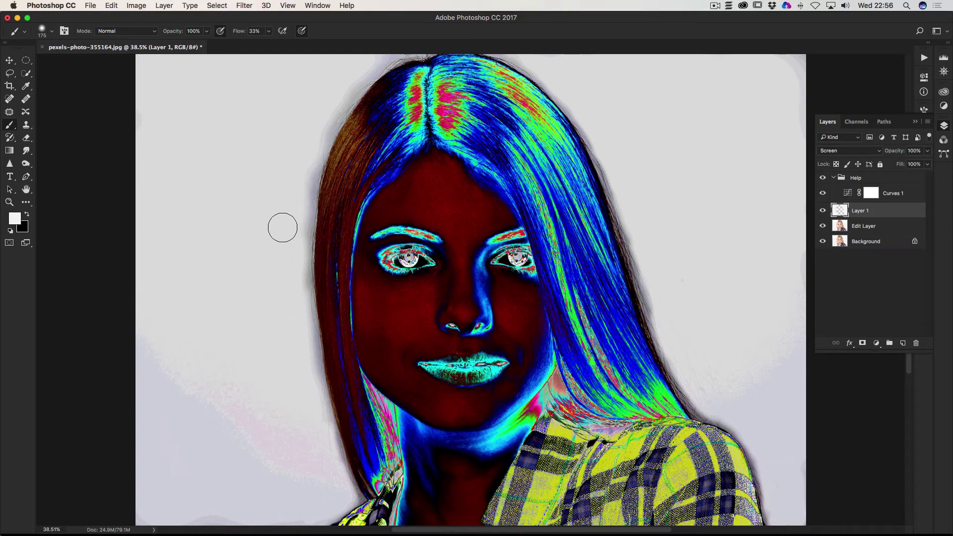
{"action": "mouse_move", "coordinate": [296, 212]}
{"action": "left_mouse_down"}
{"action": "mouse_move", "coordinate": [296, 225]}
{"action": "mouse_move", "coordinate": [308, 168]}
{"action": "mouse_move", "coordinate": [293, 326]}
{"action": "left_mouse_up"}
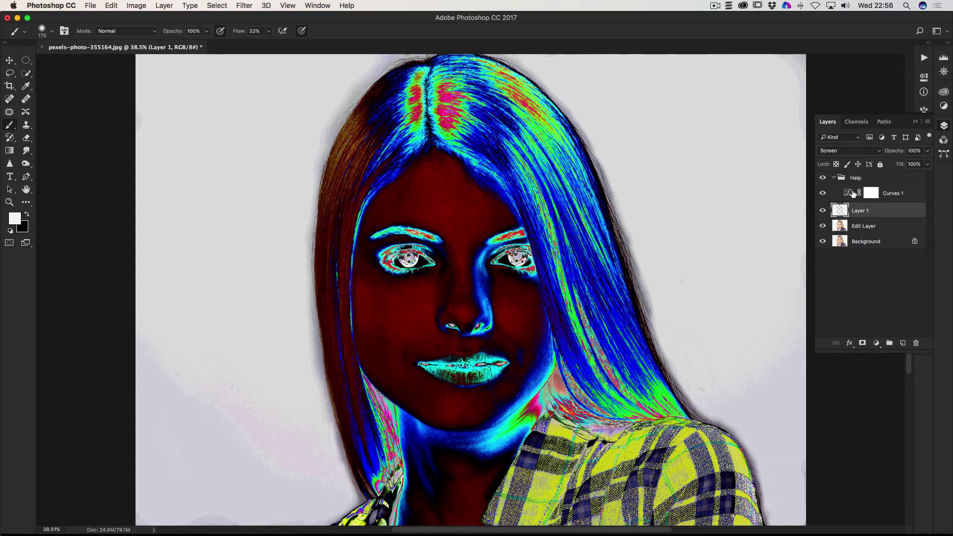
{"action": "left_click", "coordinate": [822, 178]}
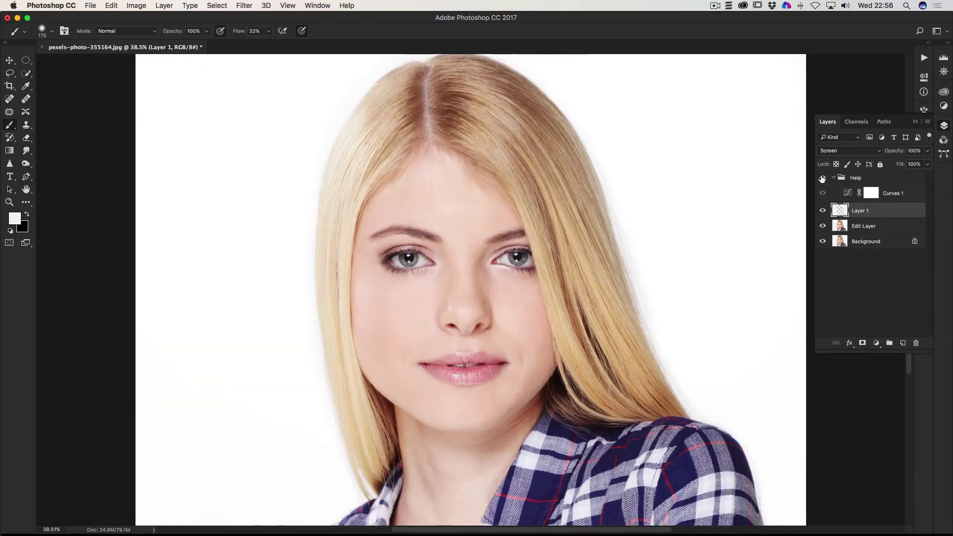
{"action": "left_click", "coordinate": [822, 179]}
{"action": "left_click", "coordinate": [822, 178]}
{"action": "left_click", "coordinate": [822, 211]}
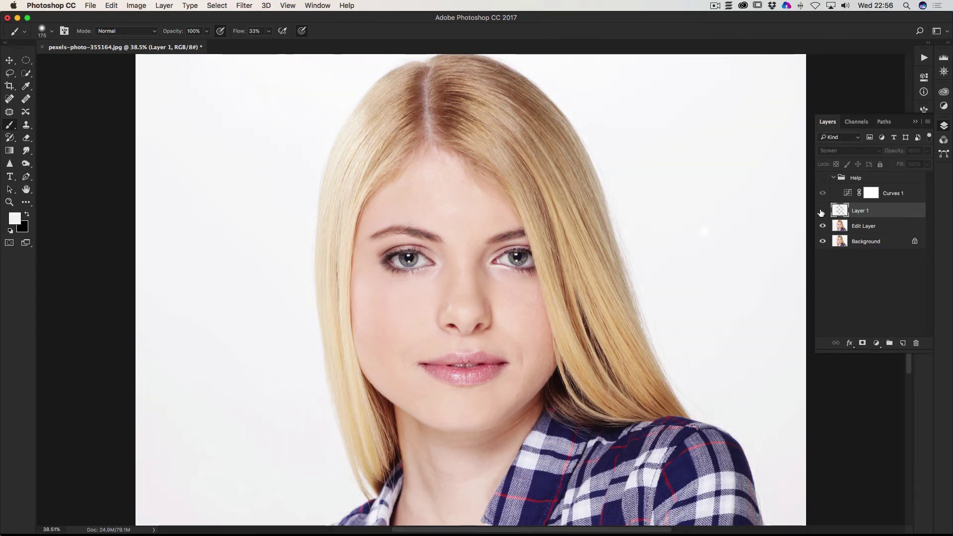
{"action": "left_click", "coordinate": [822, 211]}
{"action": "left_click", "coordinate": [822, 211]}
{"action": "left_click", "coordinate": [822, 211]}
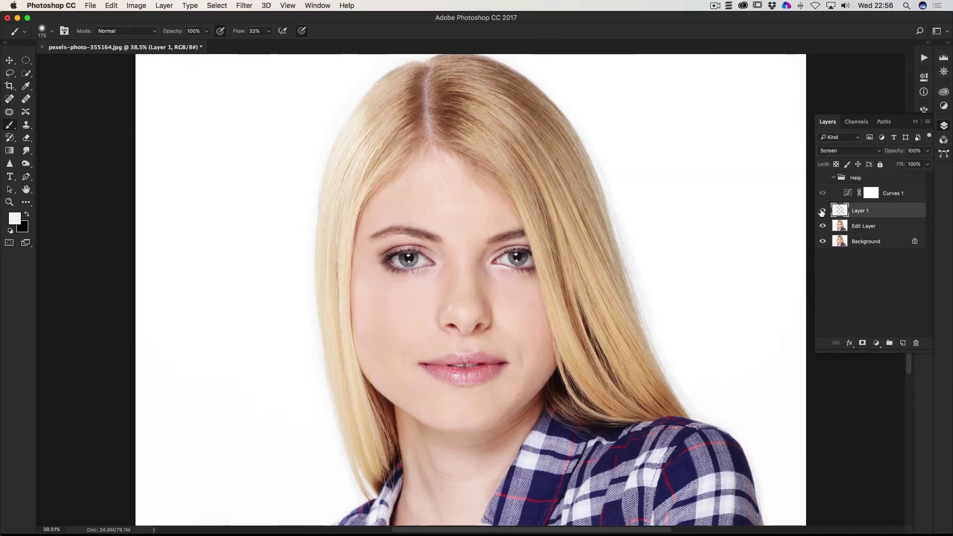
{"action": "left_click", "coordinate": [822, 210]}
{"action": "left_click", "coordinate": [822, 211]}
Set Layer 1's blend mode to Normal and toggle its visibility twice to compare the background.
{"action": "left_click", "coordinate": [851, 150]}
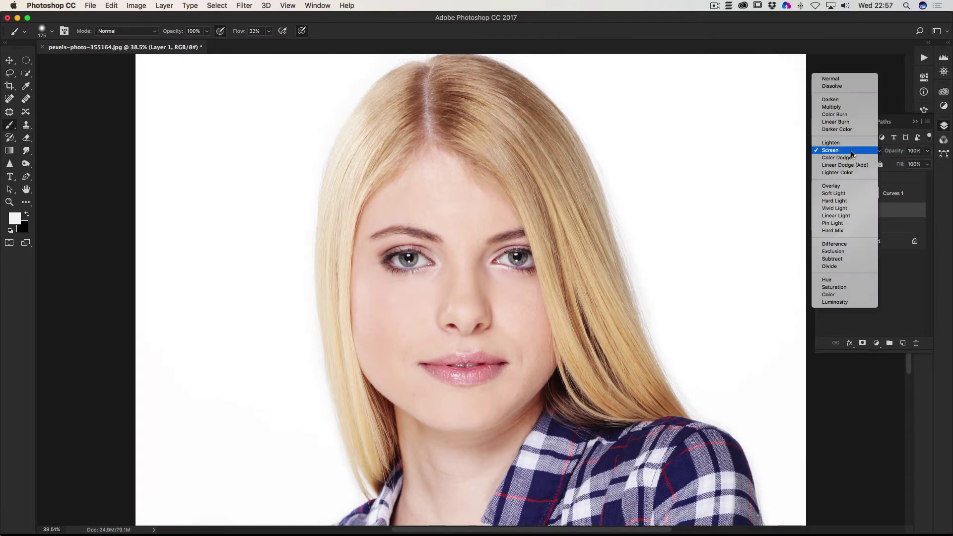
{"action": "left_click", "coordinate": [830, 78]}
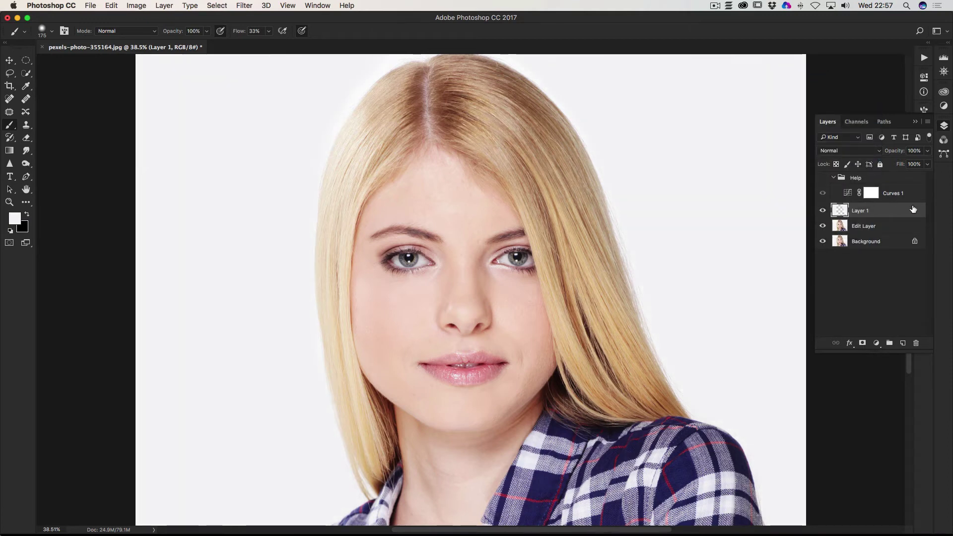
{"action": "left_click", "coordinate": [823, 210]}
{"action": "left_click", "coordinate": [823, 211]}
{"action": "left_click", "coordinate": [823, 211]}
{"action": "left_click", "coordinate": [823, 210]}
{"action": "left_click", "coordinate": [823, 193]}
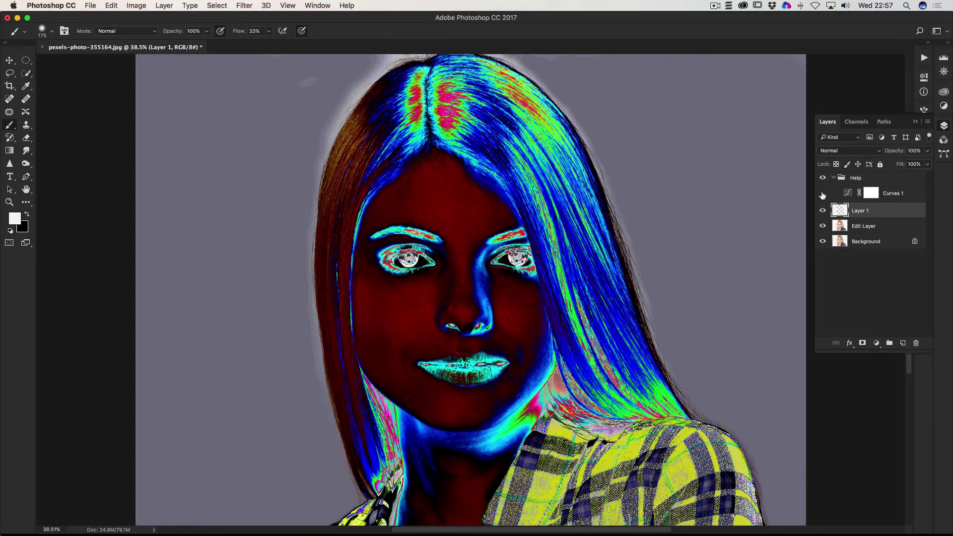
{"action": "left_click", "coordinate": [823, 194]}
{"action": "left_click", "coordinate": [822, 194]}
{"action": "left_click", "coordinate": [822, 194]}
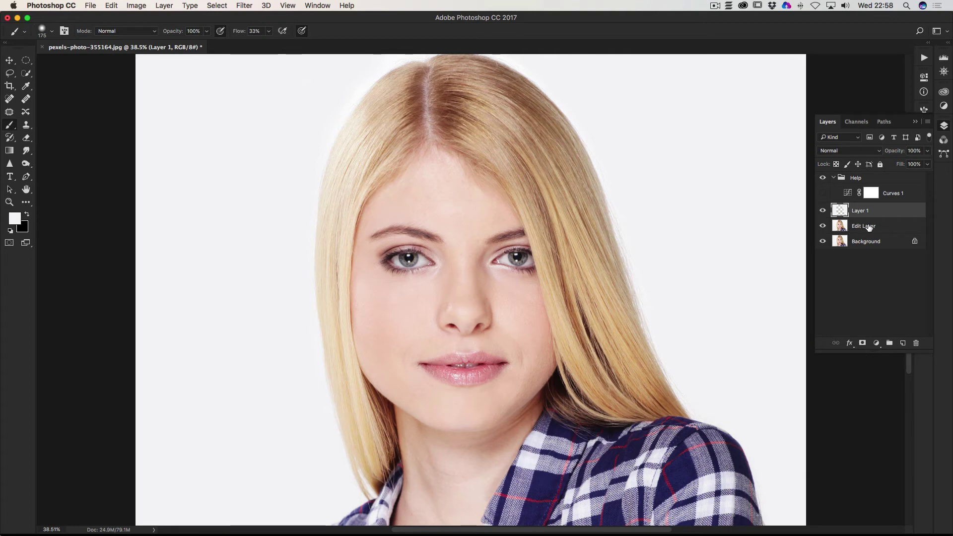
Select Edit Layer, hide Layer 1, and show Curves 1 to reveal background blemishes in false colour.
{"action": "left_click", "coordinate": [868, 226]}
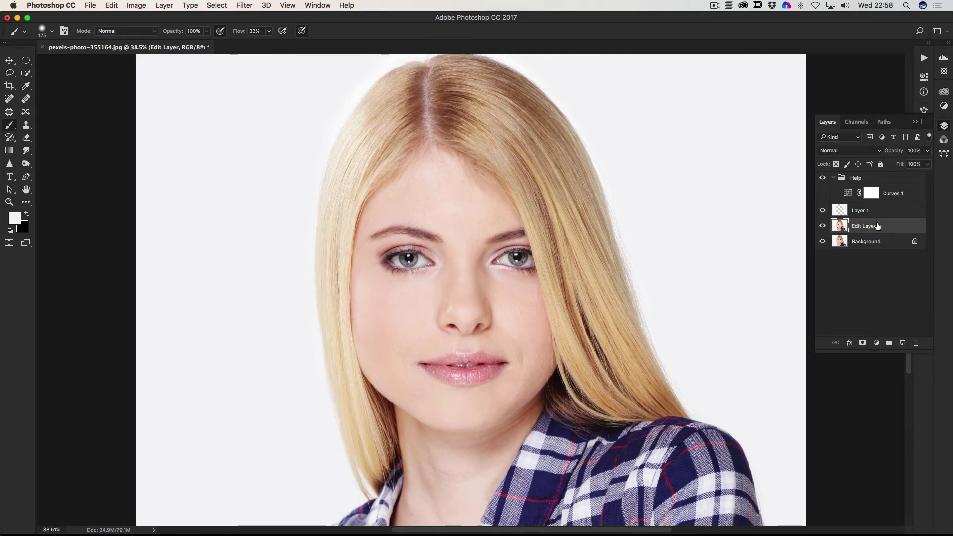
{"action": "left_click", "coordinate": [823, 211]}
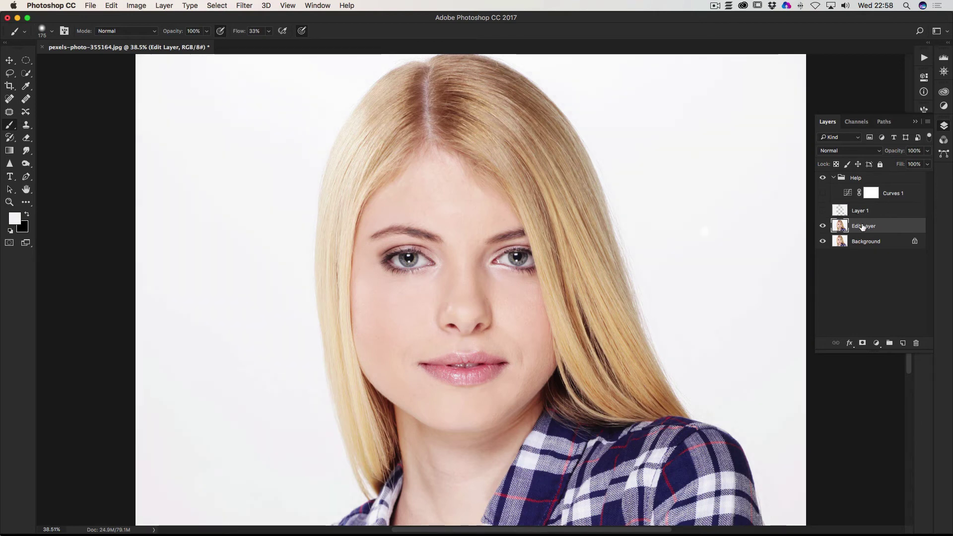
{"action": "left_click", "coordinate": [823, 194]}
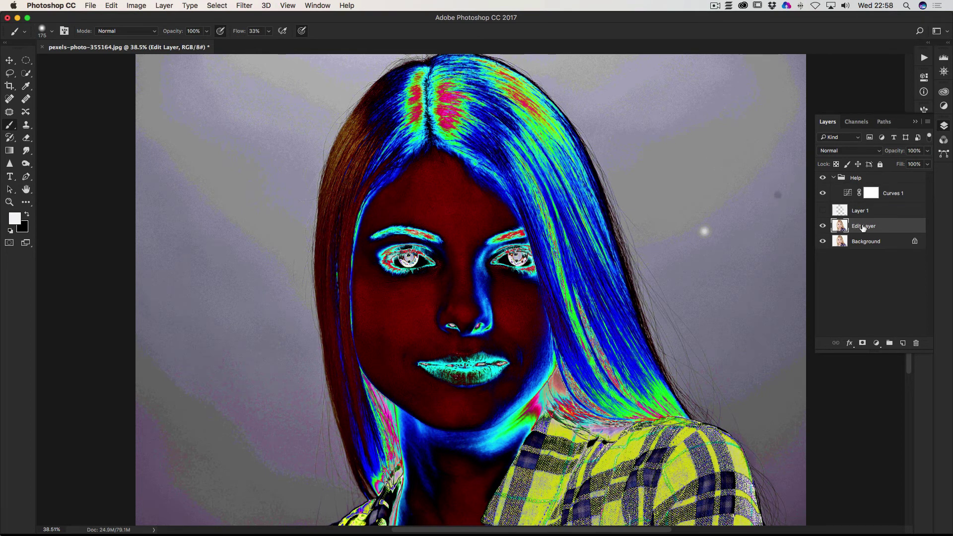
Heal the dark speck in the upper-right background with the Spot Healing Brush.
{"action": "left_click", "coordinate": [10, 99]}
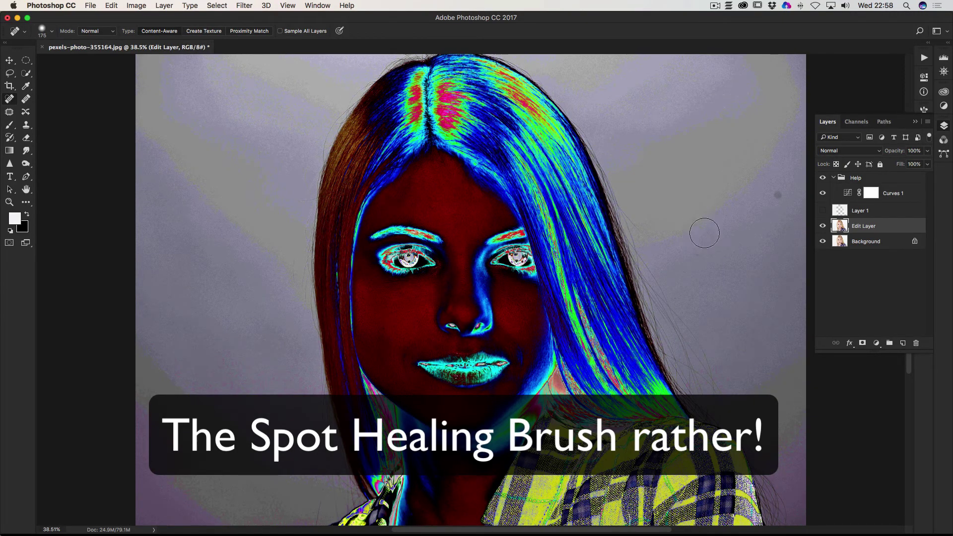
{"action": "left_click", "coordinate": [775, 198]}
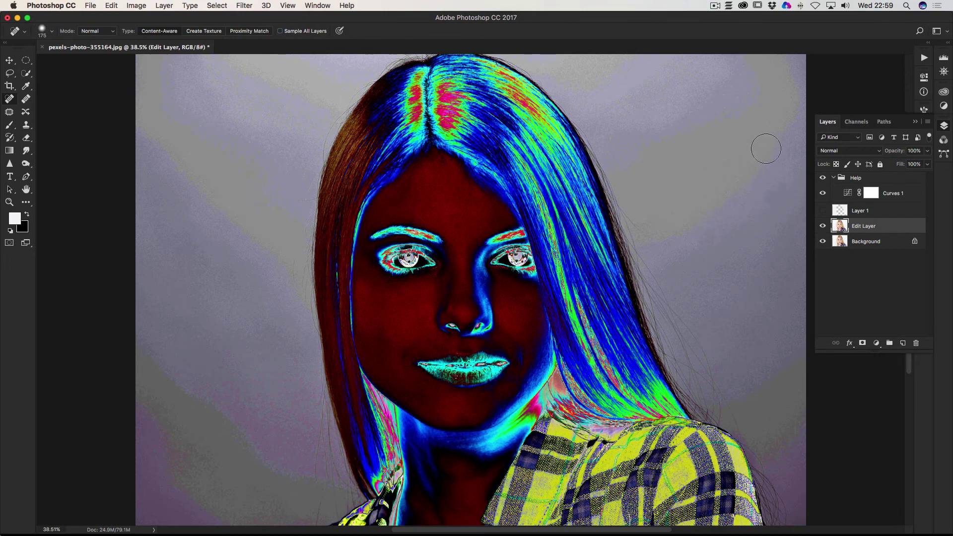
{"action": "left_click", "coordinate": [772, 195]}
Show Layer 1 again, compare, and turn off the Curves 1 helper and Help group.
{"action": "left_click", "coordinate": [822, 211]}
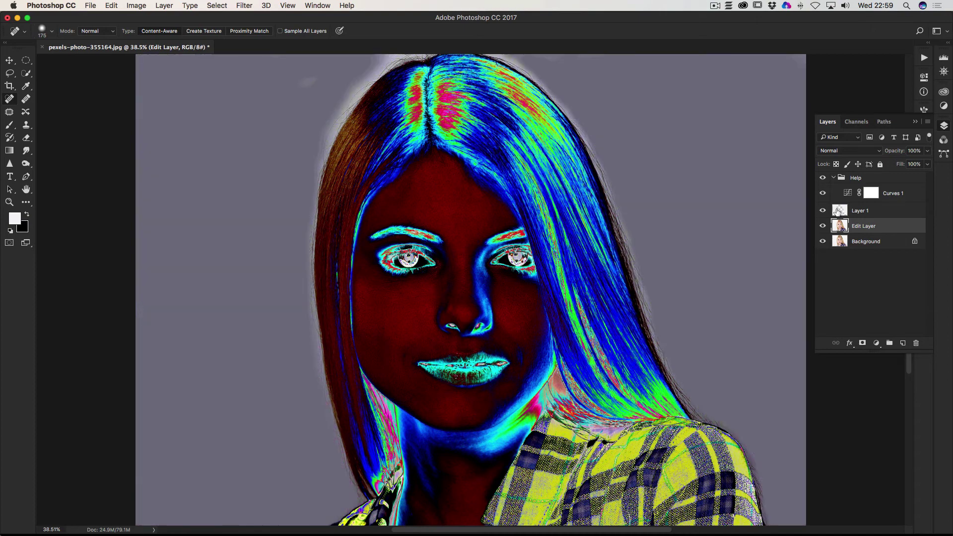
{"action": "left_click", "coordinate": [821, 212]}
{"action": "left_click", "coordinate": [822, 212]}
{"action": "left_click", "coordinate": [823, 194]}
{"action": "left_click", "coordinate": [823, 195]}
{"action": "left_click", "coordinate": [822, 178]}
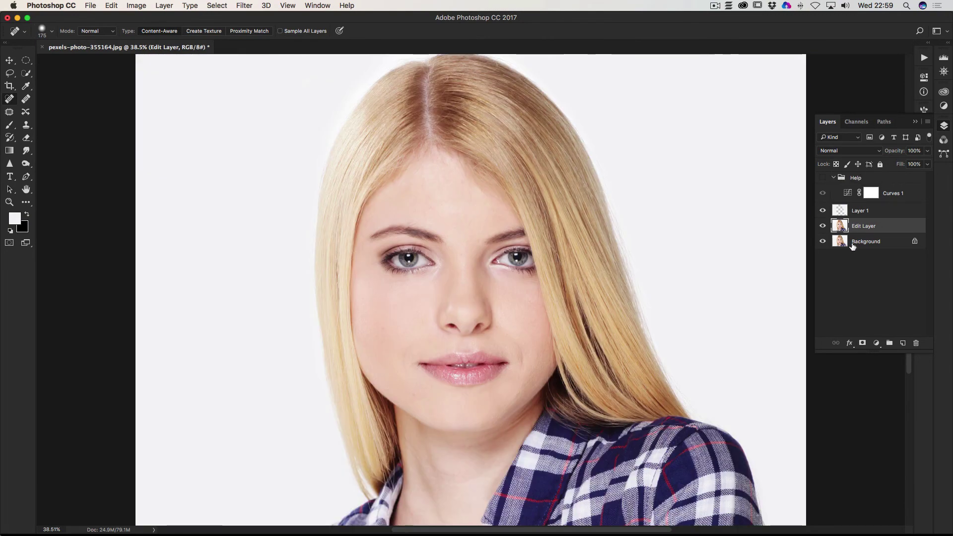
Compare the retouch against the original by toggling Edit Layer and Layer 1 visibility.
{"action": "left_click", "coordinate": [823, 226]}
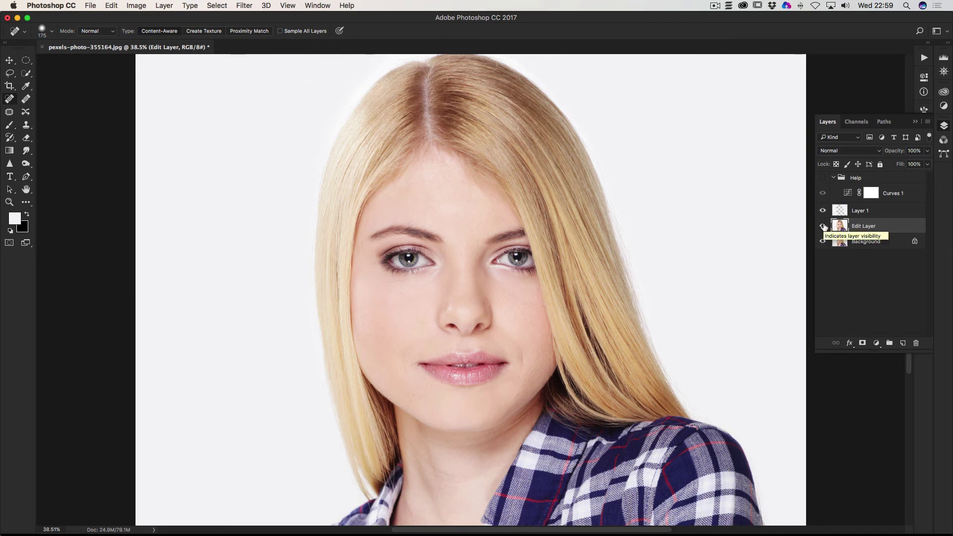
{"action": "left_click", "coordinate": [823, 226]}
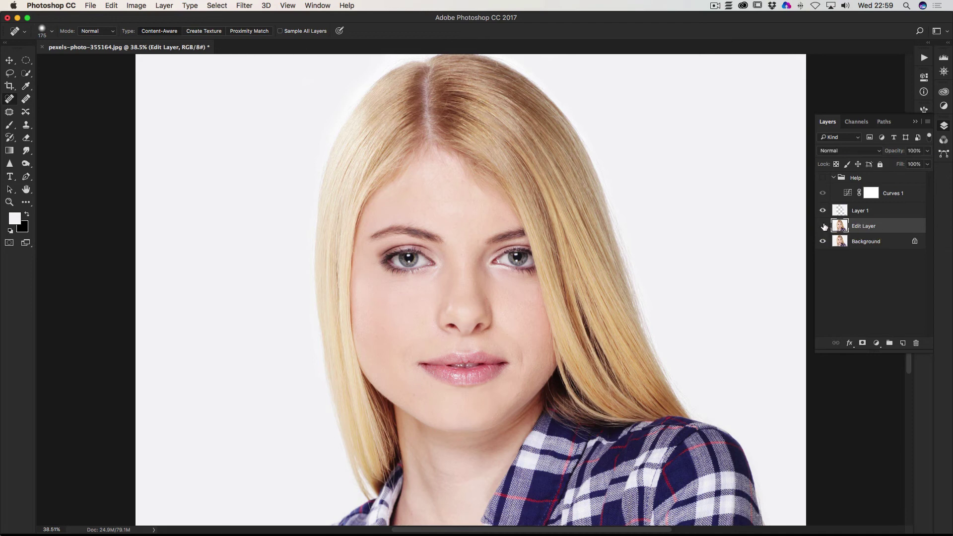
{"action": "left_click", "coordinate": [824, 226]}
{"action": "left_click", "coordinate": [823, 211]}
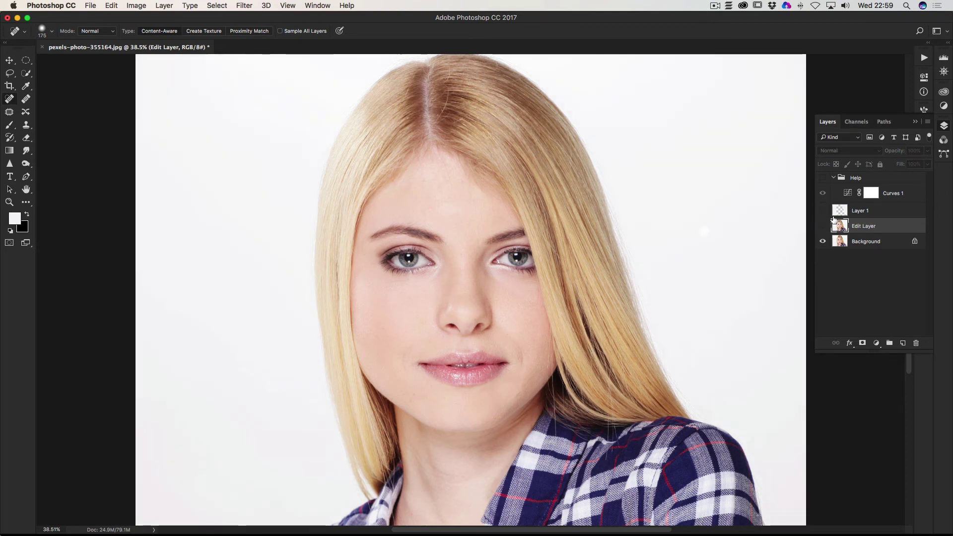
{"action": "left_click", "coordinate": [822, 226]}
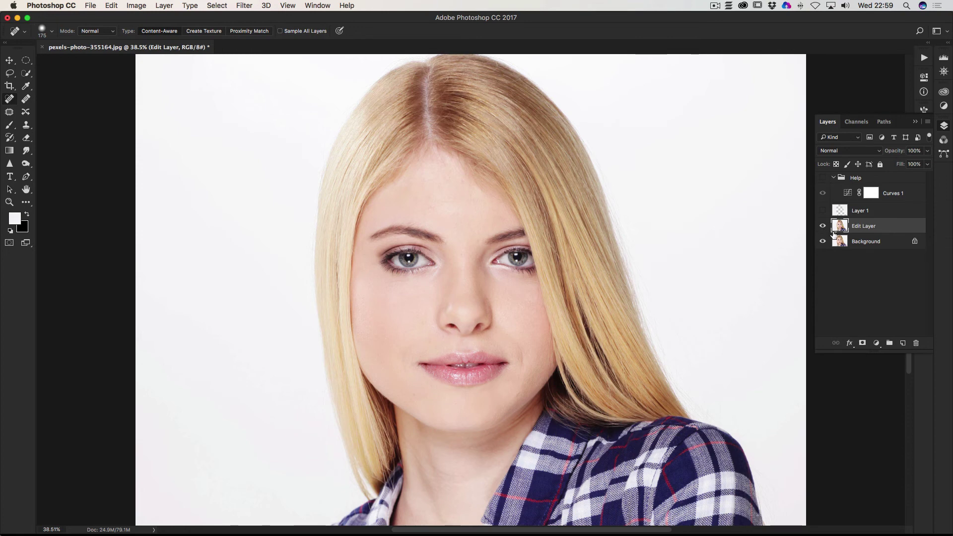
{"action": "left_click", "coordinate": [822, 210]}
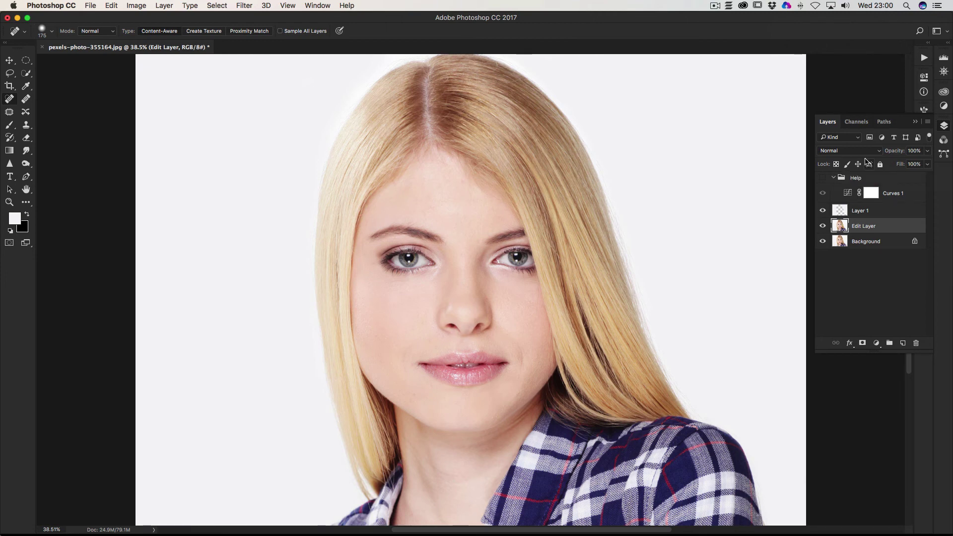
Duplicate Edit Layer as a new layer named 'Soft Light'.
{"action": "right_click", "coordinate": [880, 228]}
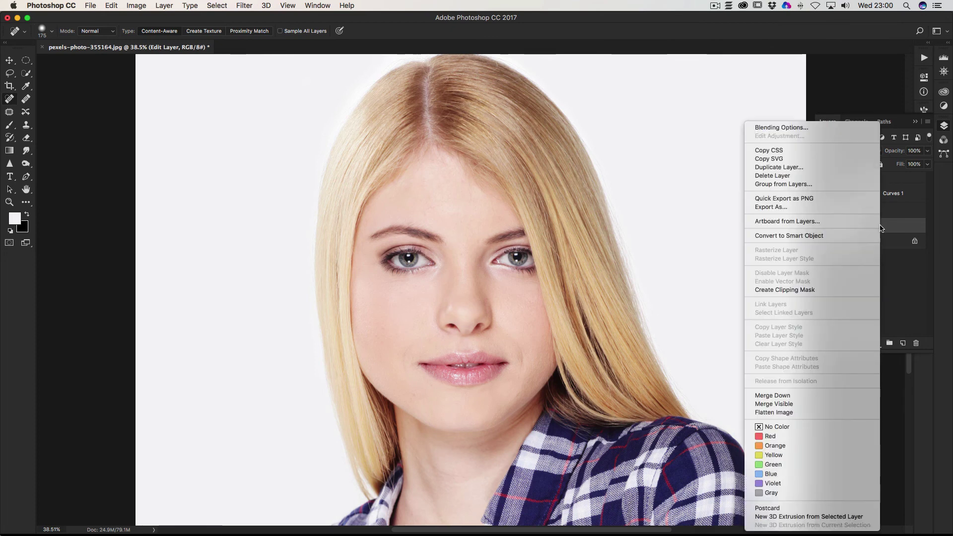
{"action": "left_click", "coordinate": [794, 167]}
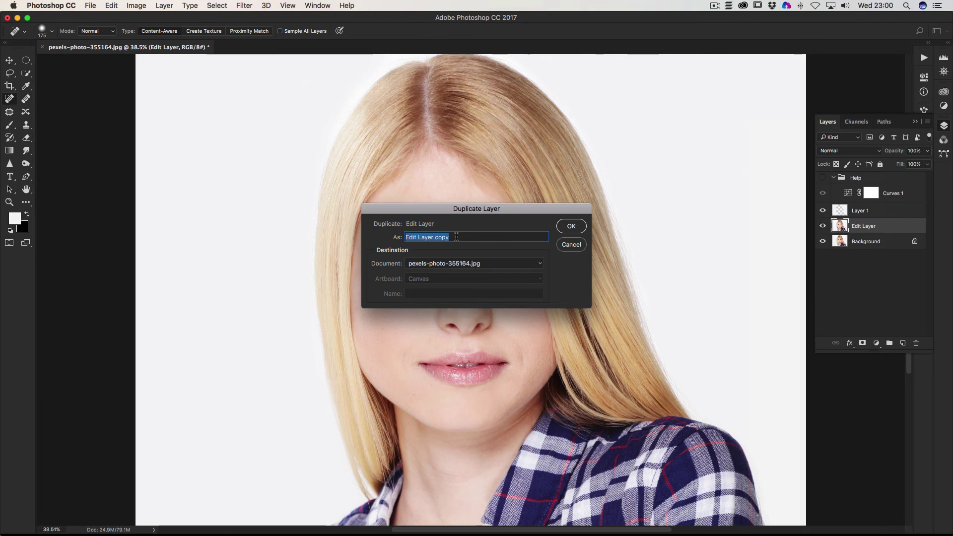
{"action": "type", "text": "Soft Light"}
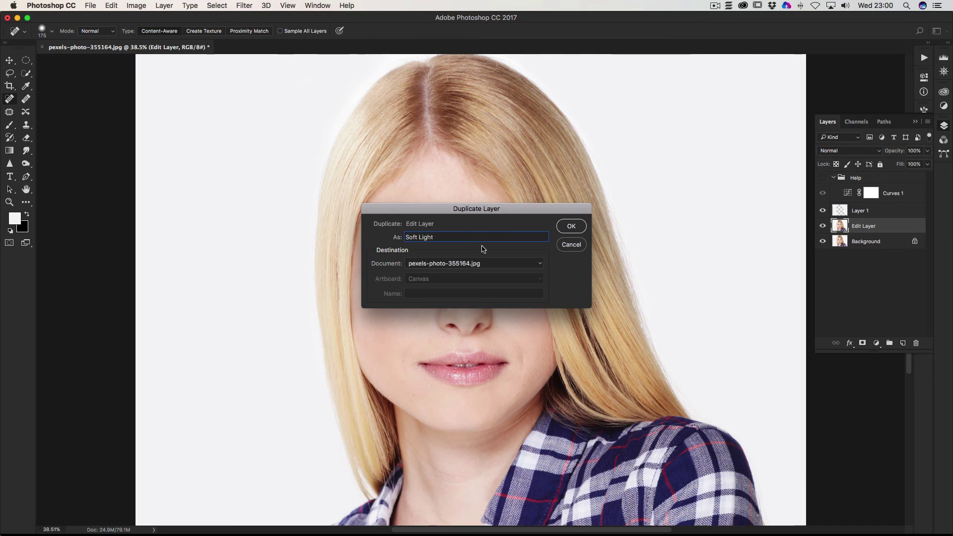
{"action": "left_click", "coordinate": [570, 227]}
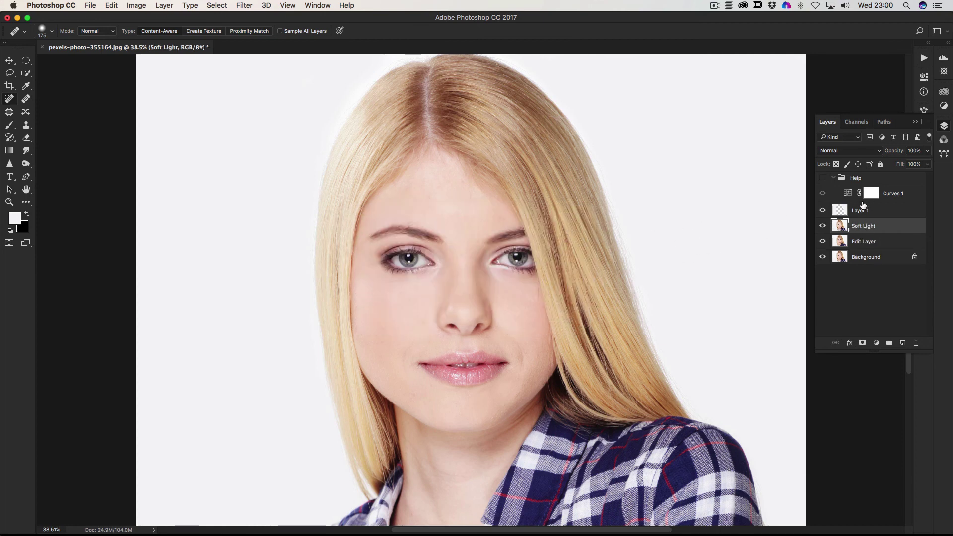
Set the Soft Light layer's blend mode to Soft Light and toggle it to compare.
{"action": "left_click", "coordinate": [847, 151]}
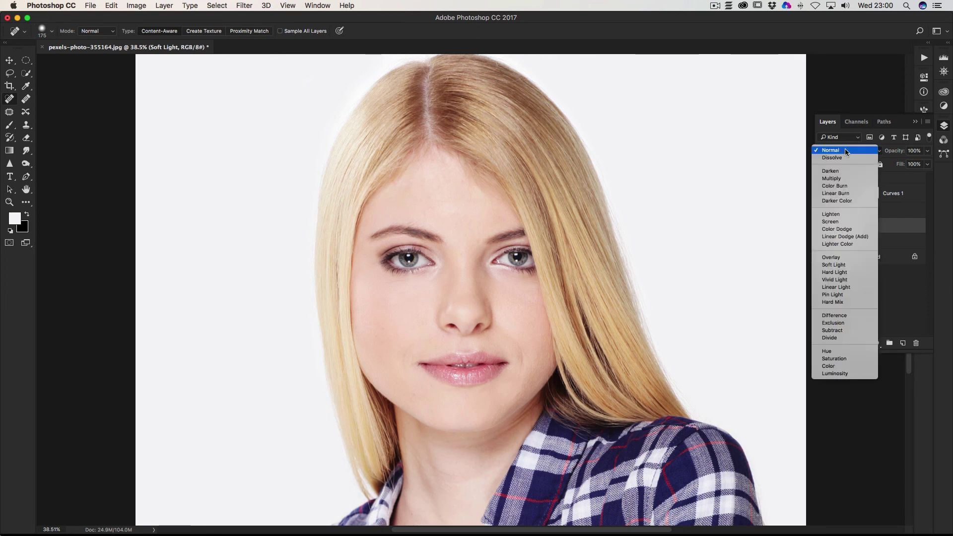
{"action": "left_click", "coordinate": [838, 266]}
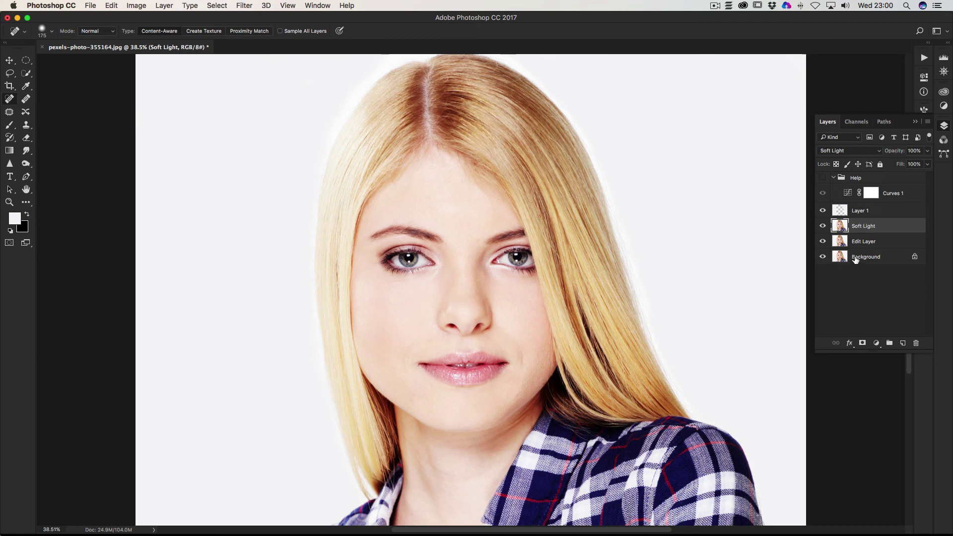
{"action": "left_click", "coordinate": [823, 226]}
{"action": "left_click", "coordinate": [823, 227]}
Try the Soft Light layer's opacity, then drag the layer above Layer 1 and hide it to compare.
{"action": "left_click", "coordinate": [927, 150]}
{"action": "mouse_move", "coordinate": [928, 163]}
{"action": "left_mouse_down"}
{"action": "mouse_move", "coordinate": [887, 162]}
{"action": "mouse_move", "coordinate": [942, 166]}
{"action": "left_mouse_up"}
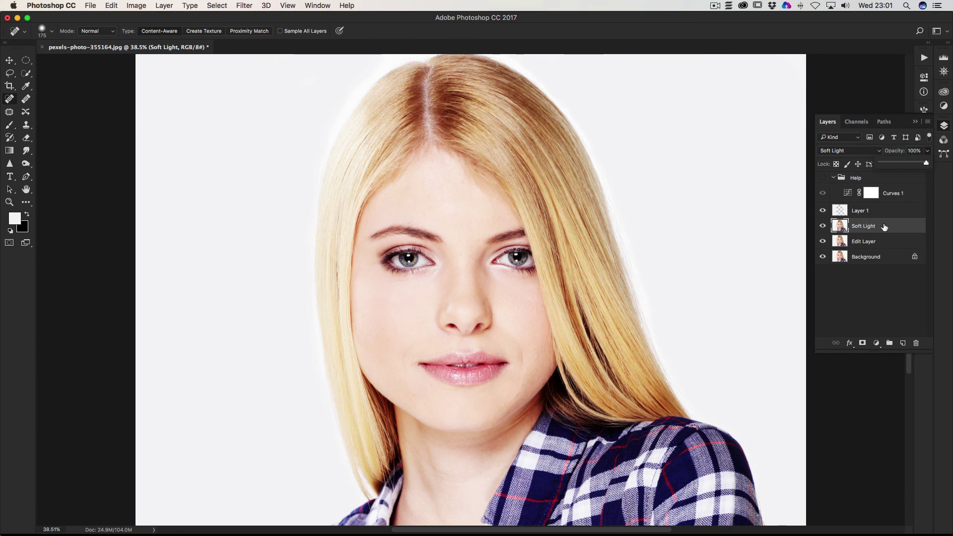
{"action": "left_click_drag", "start_coordinate": [884, 226], "coordinate": [881, 210]}
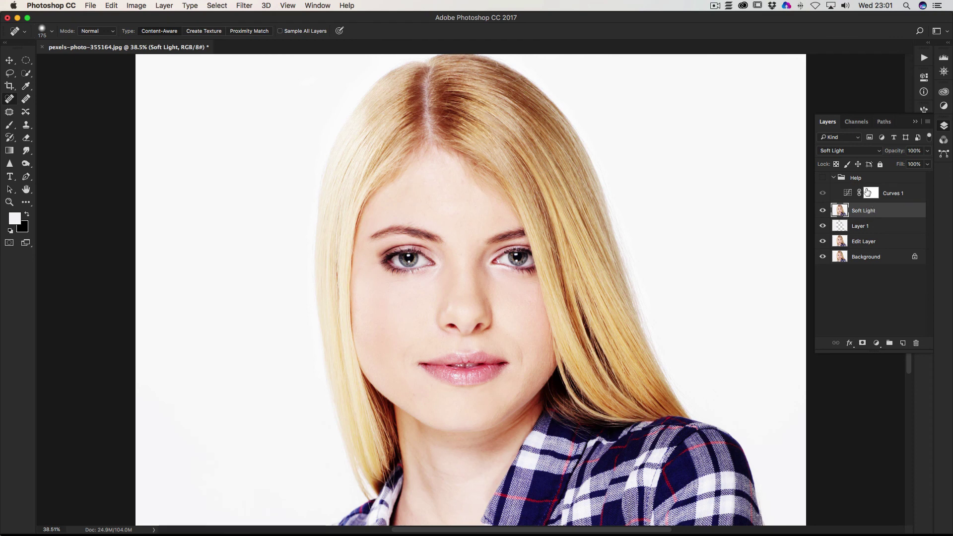
{"action": "left_click", "coordinate": [822, 211]}
Show the Soft Light layer again to view the finished portrait.
{"action": "left_click", "coordinate": [822, 211]}
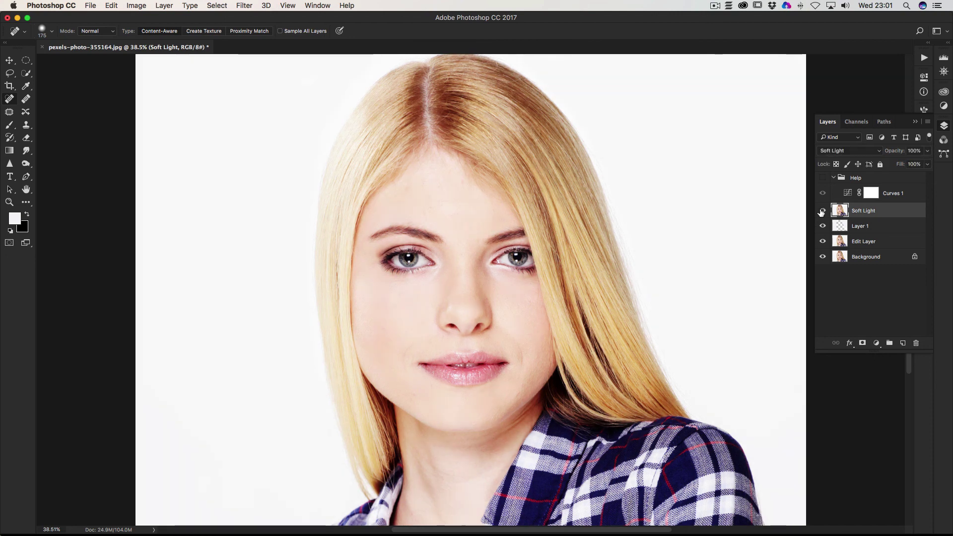